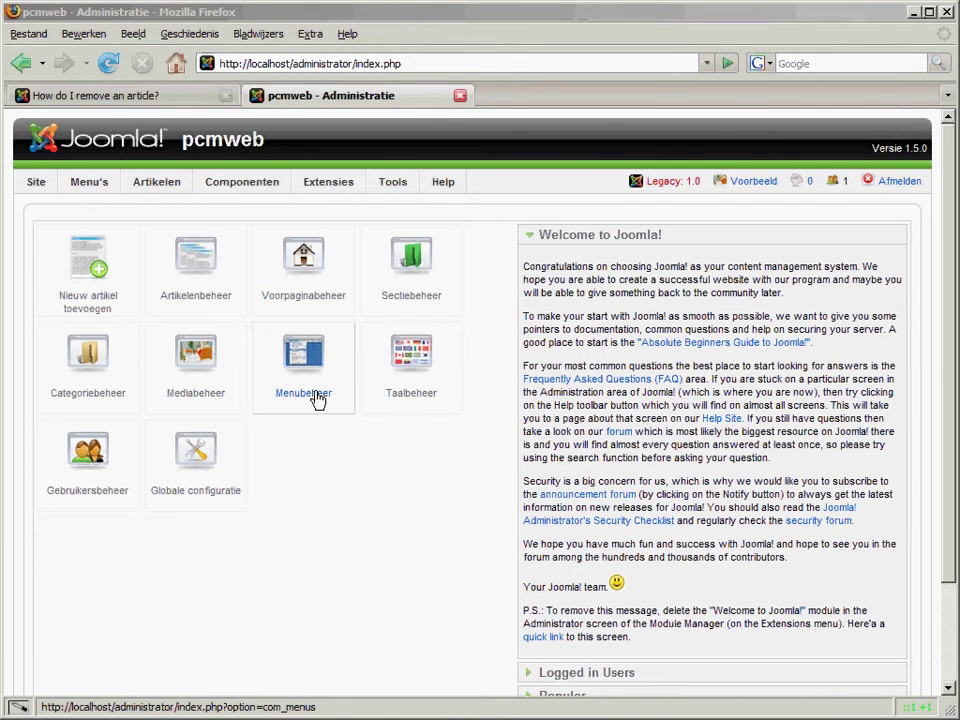
# - Open the menu manager (Menubeheer) and examine the Main Menu and the other menus on the public site's home page
pyautogui.click(318, 398)
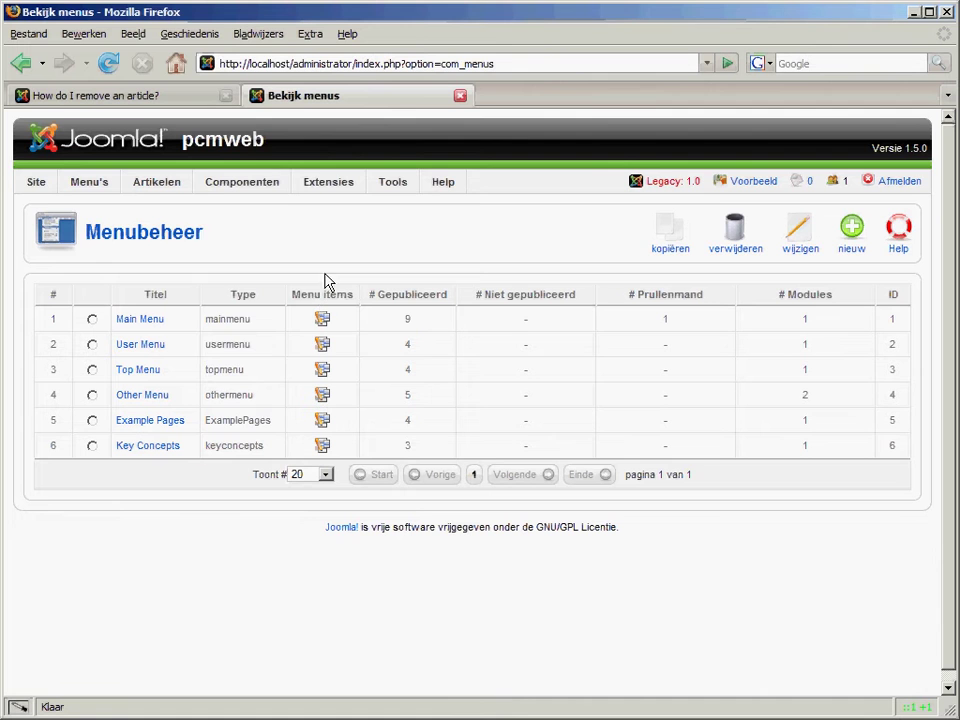
pyautogui.click(208, 103)
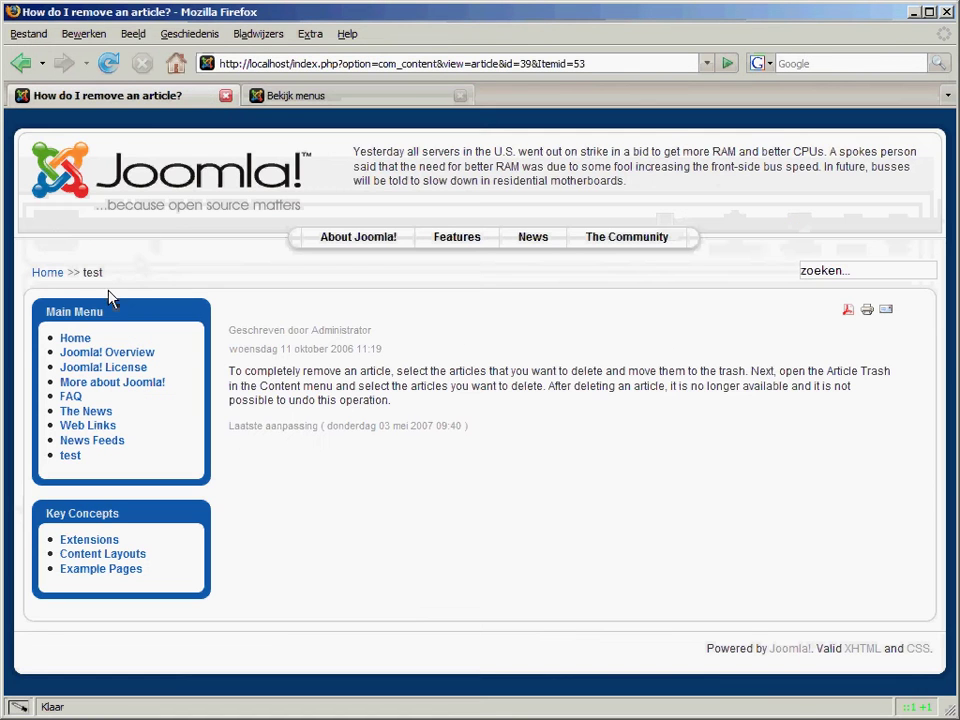
pyautogui.click(42, 273)
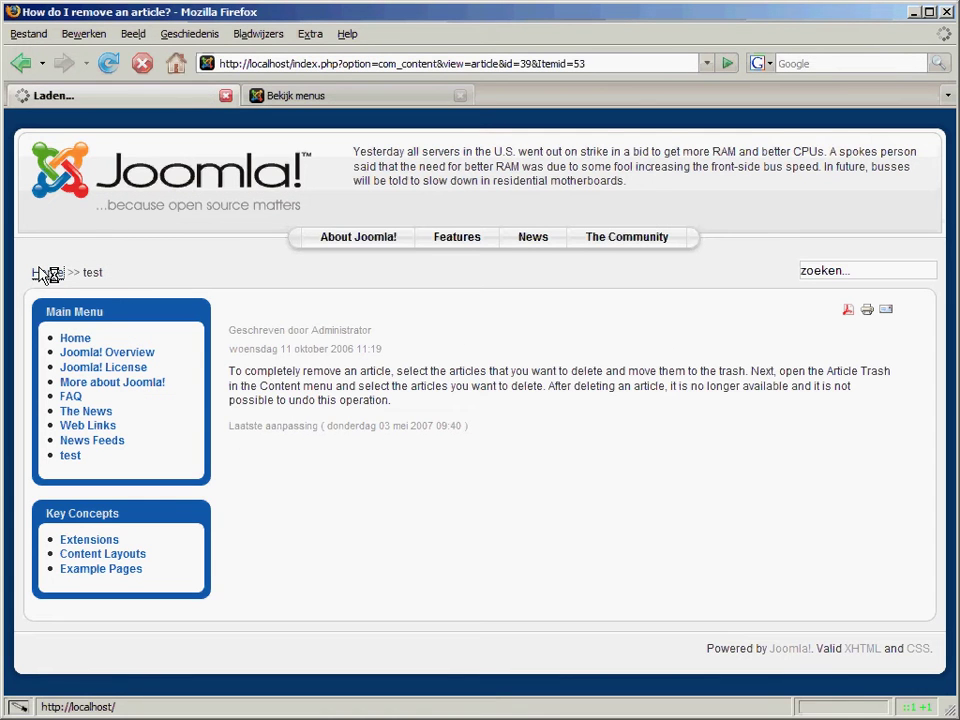
pyautogui.scroll(-1, 130, 279)
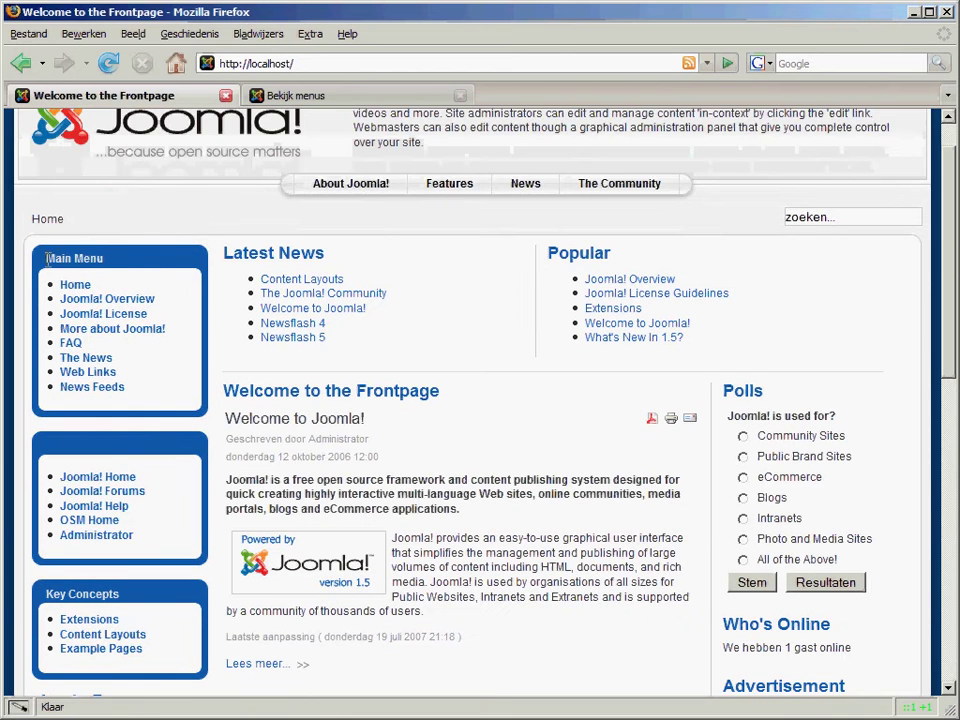
pyautogui.moveTo(47, 258); pyautogui.dragTo(146, 264)
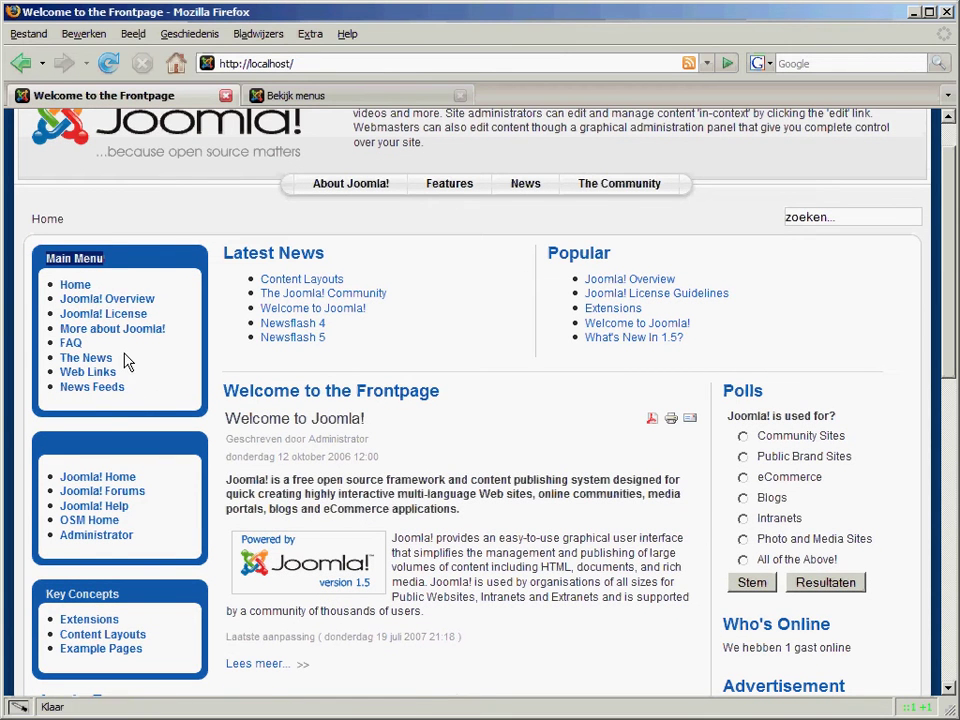
pyautogui.moveTo(146, 546); pyautogui.dragTo(118, 455)
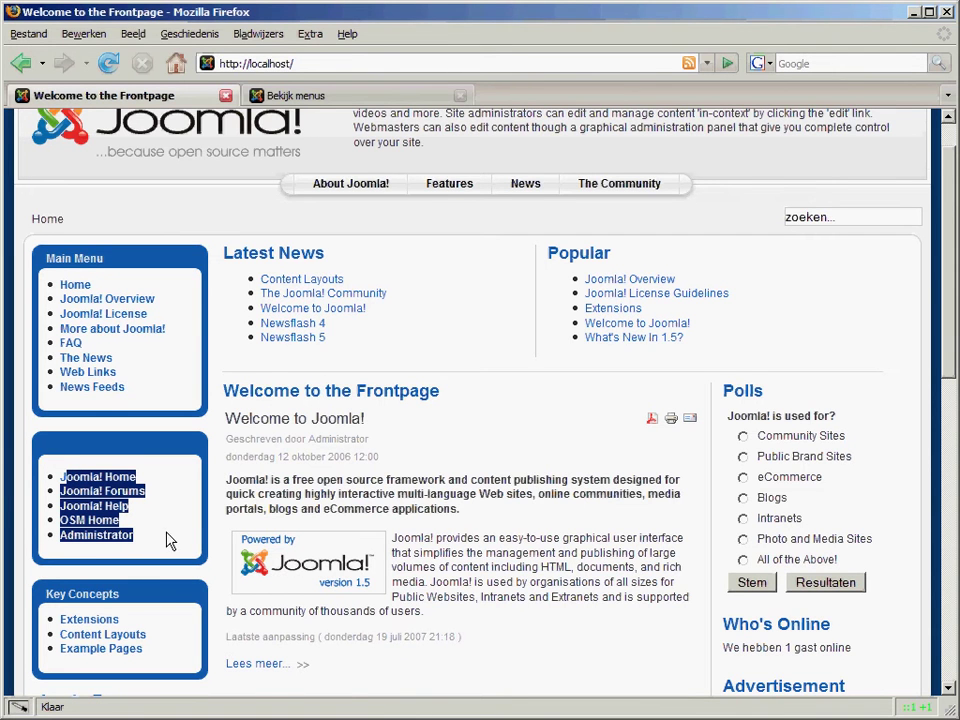
pyautogui.scroll(-1, 150, 540)
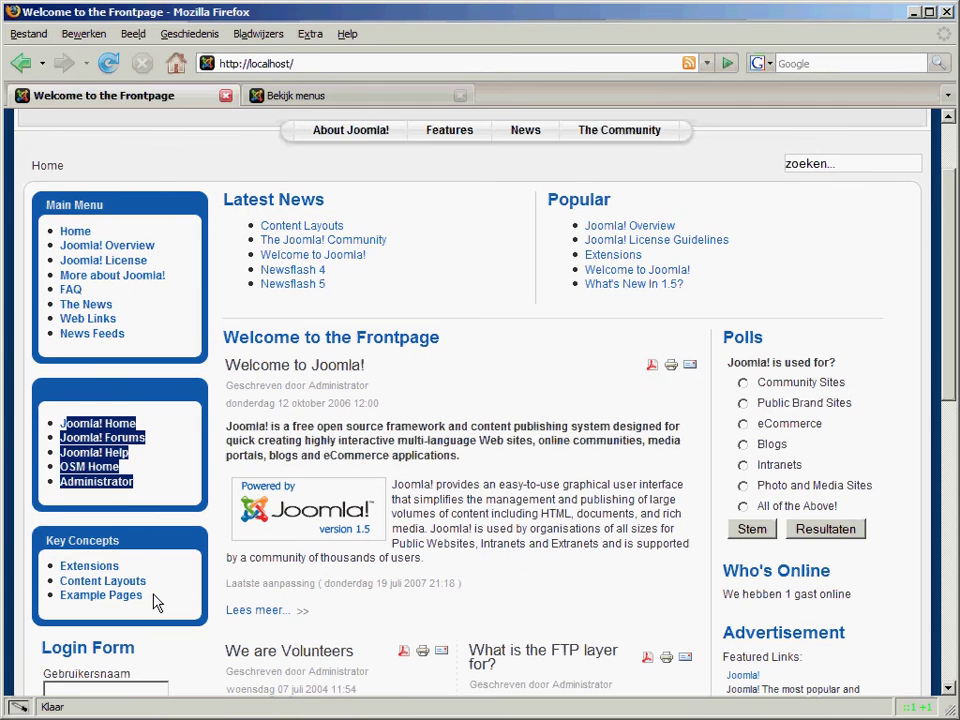
pyautogui.scroll(2, 140, 420)
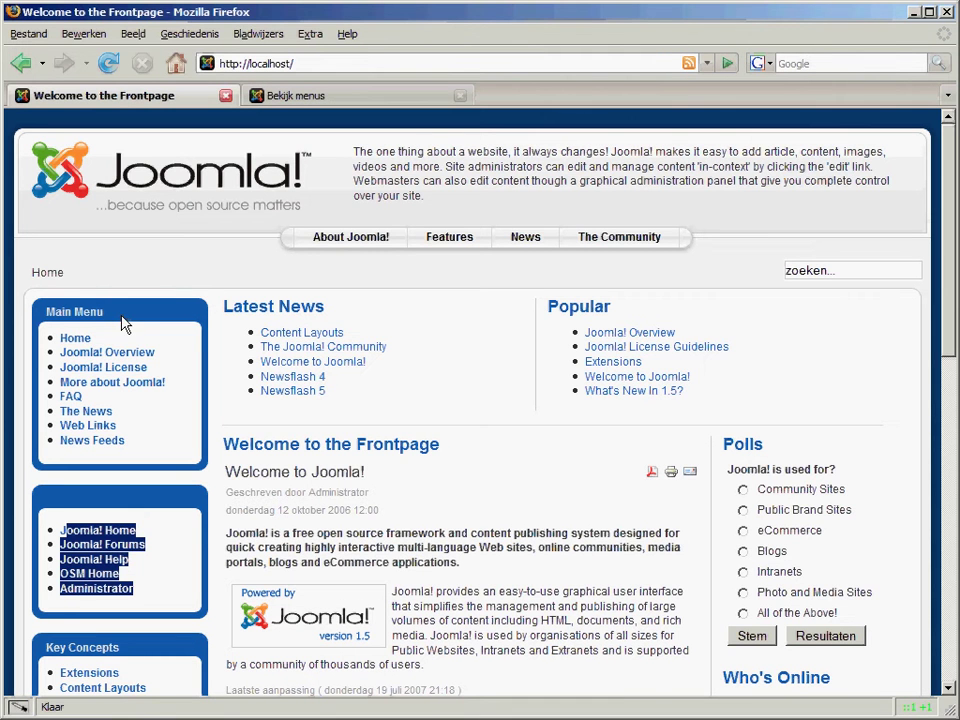
# - Open the Main Menu's items in the menu manager and make Joomla! License the default item
pyautogui.click(310, 100)
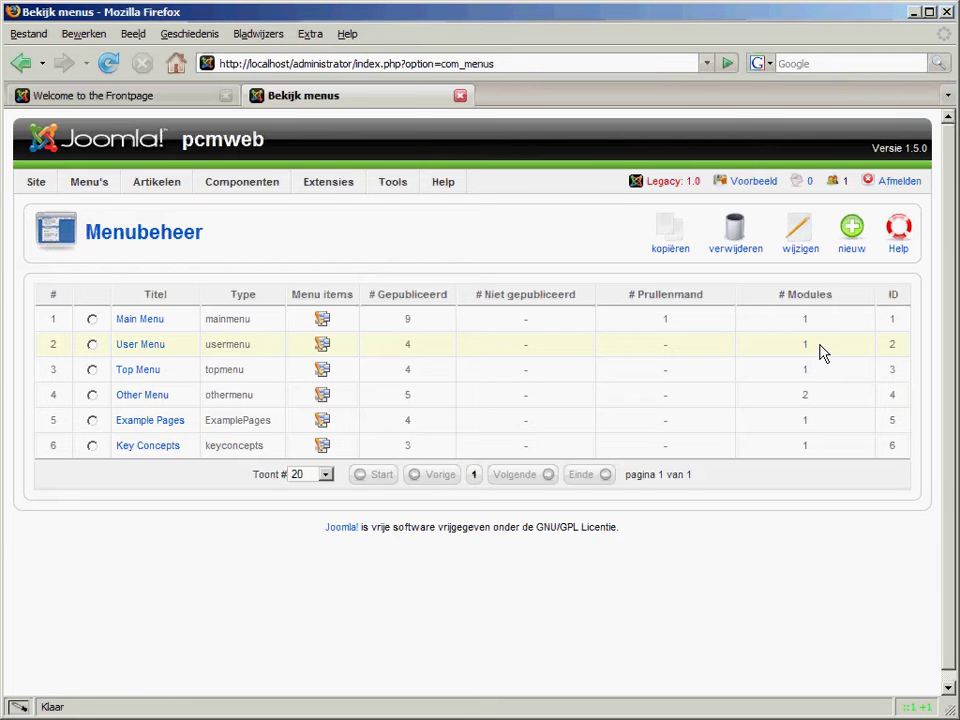
pyautogui.click(325, 323)
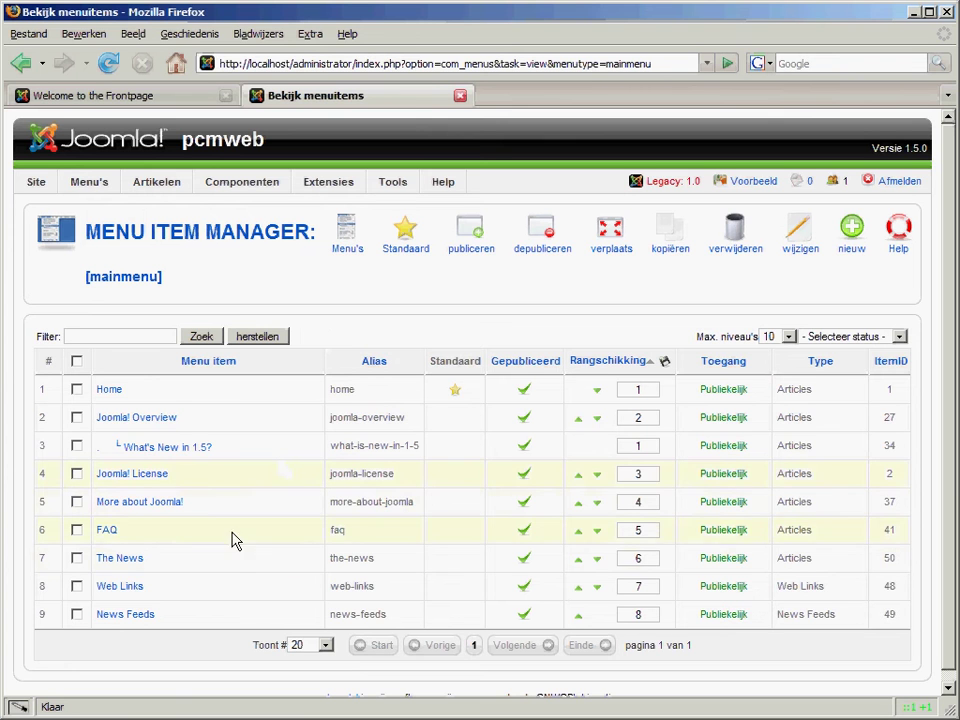
pyautogui.scroll(-1, 228, 551)
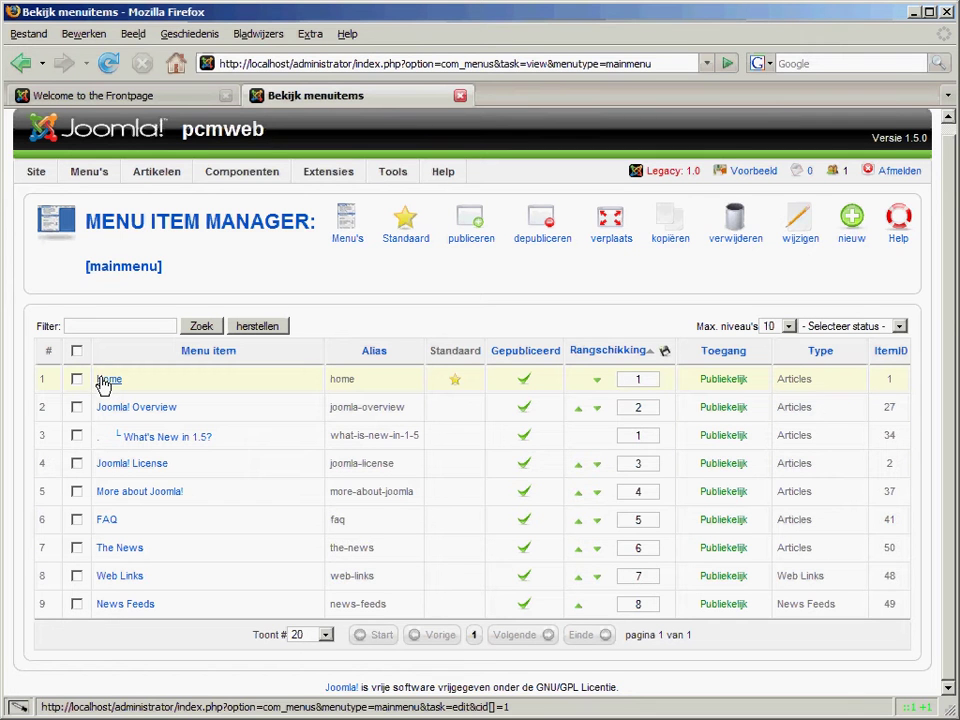
pyautogui.click(78, 465)
pyautogui.click(415, 224)
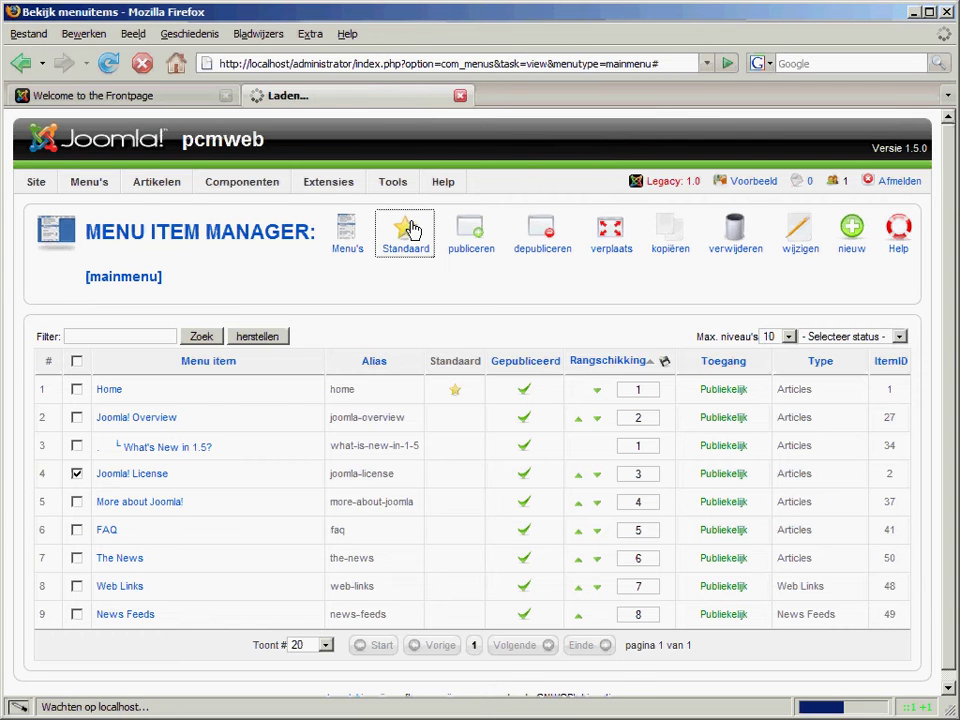
pyautogui.click(181, 104)
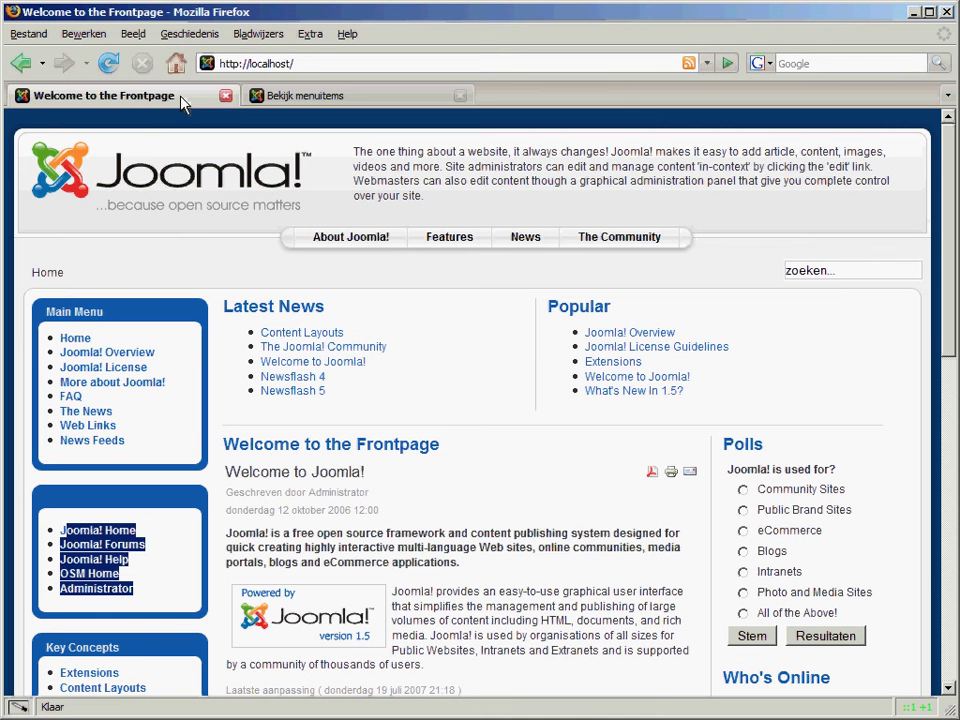
pyautogui.click(332, 64)
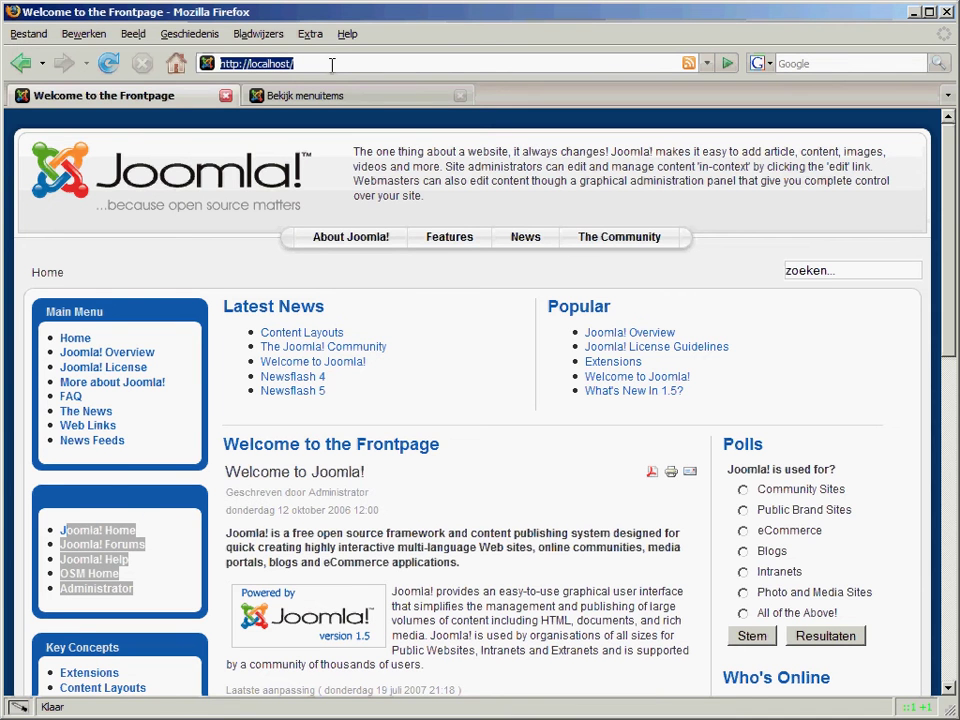
pyautogui.press('Return')
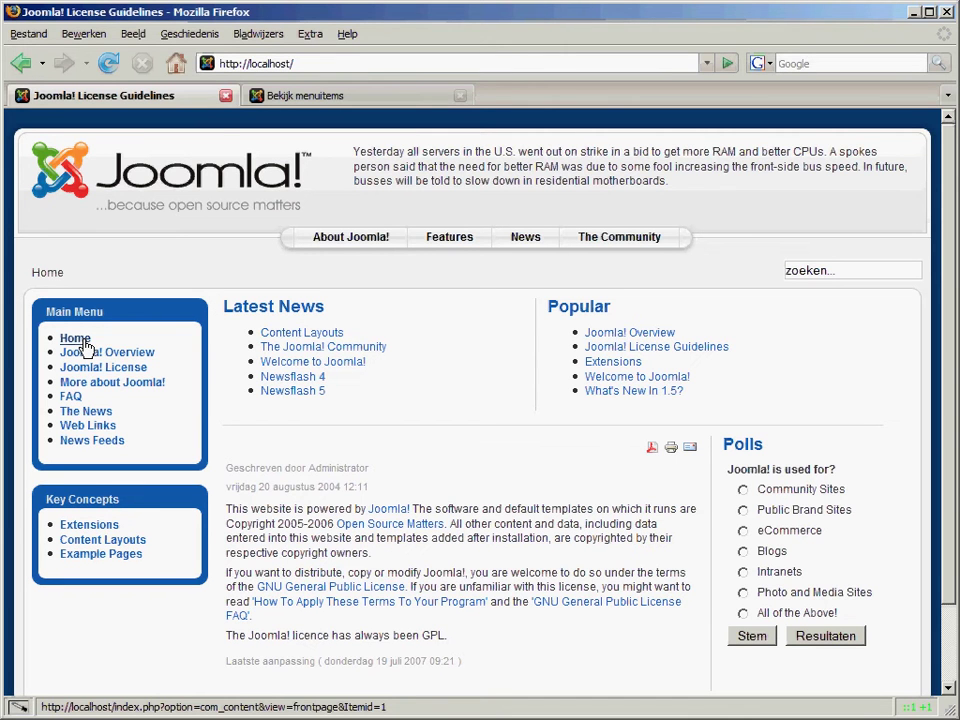
# - Create a new Main Menu item of type Standaard Article Layout and select the Joomla! Features article for it
pyautogui.click(326, 100)
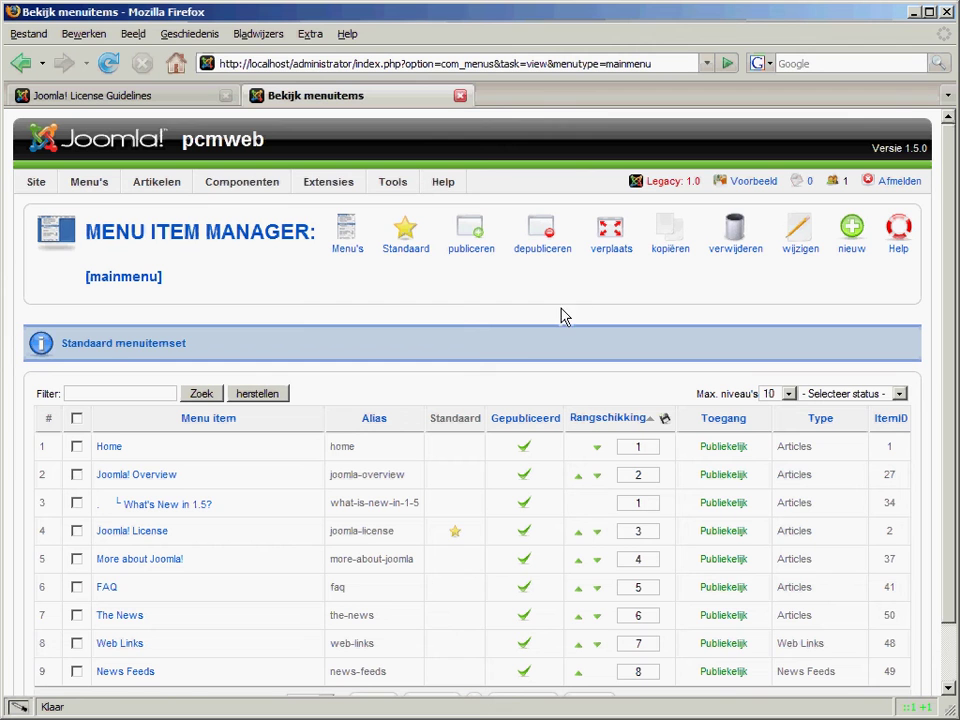
pyautogui.click(855, 232)
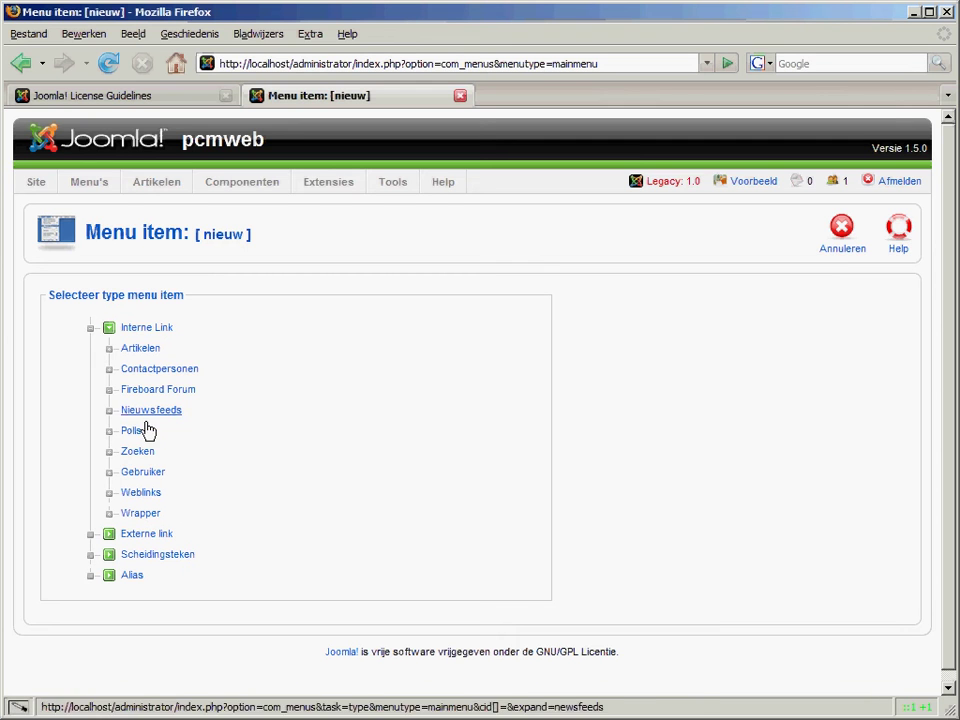
pyautogui.click(140, 348)
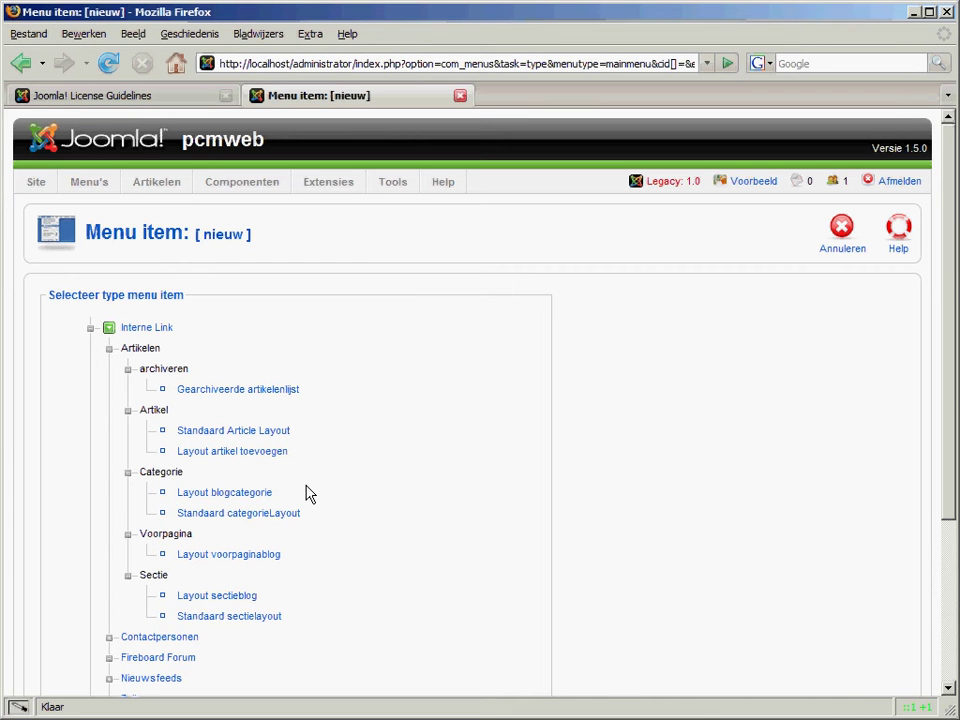
pyautogui.click(289, 433)
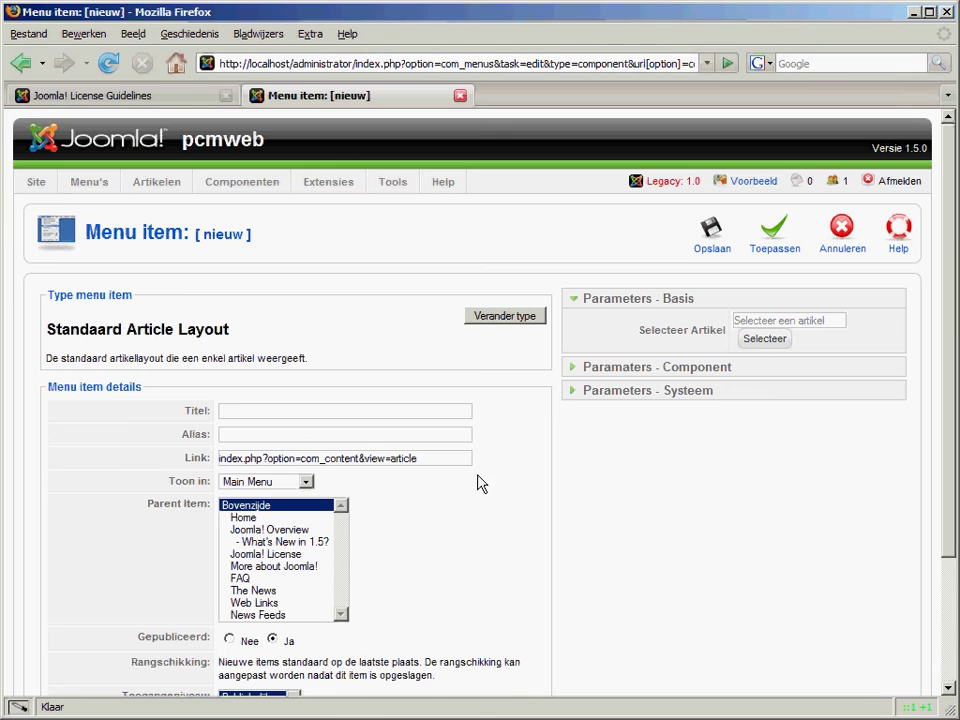
pyautogui.click(765, 339)
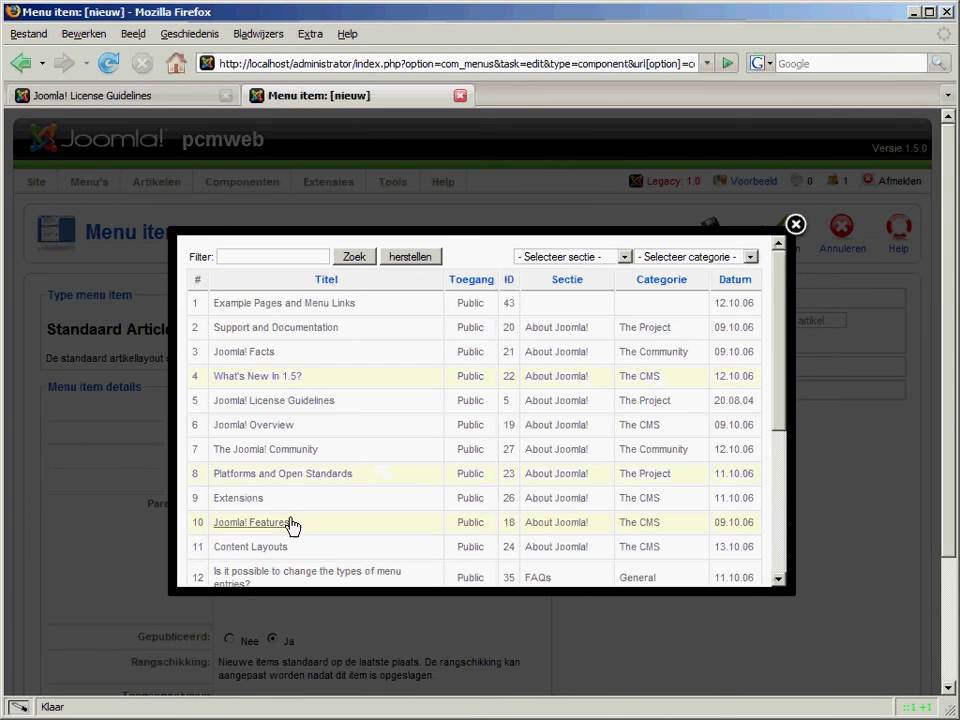
pyautogui.click(250, 522)
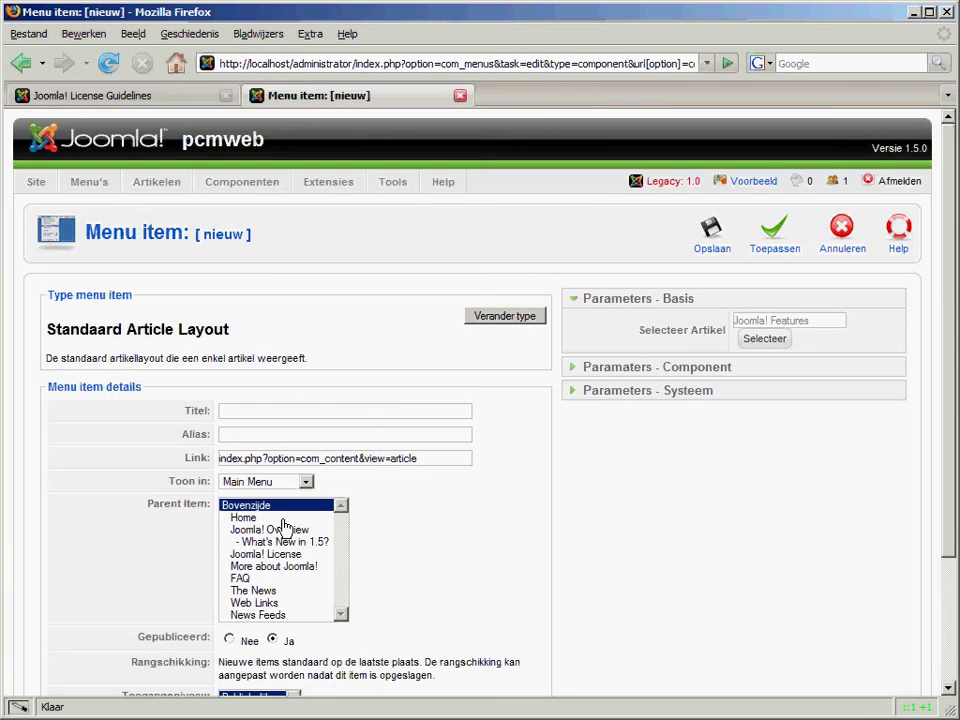
# - Give the new menu item the title "pcm link" and the alias "pcm-link"
pyautogui.click(331, 410)
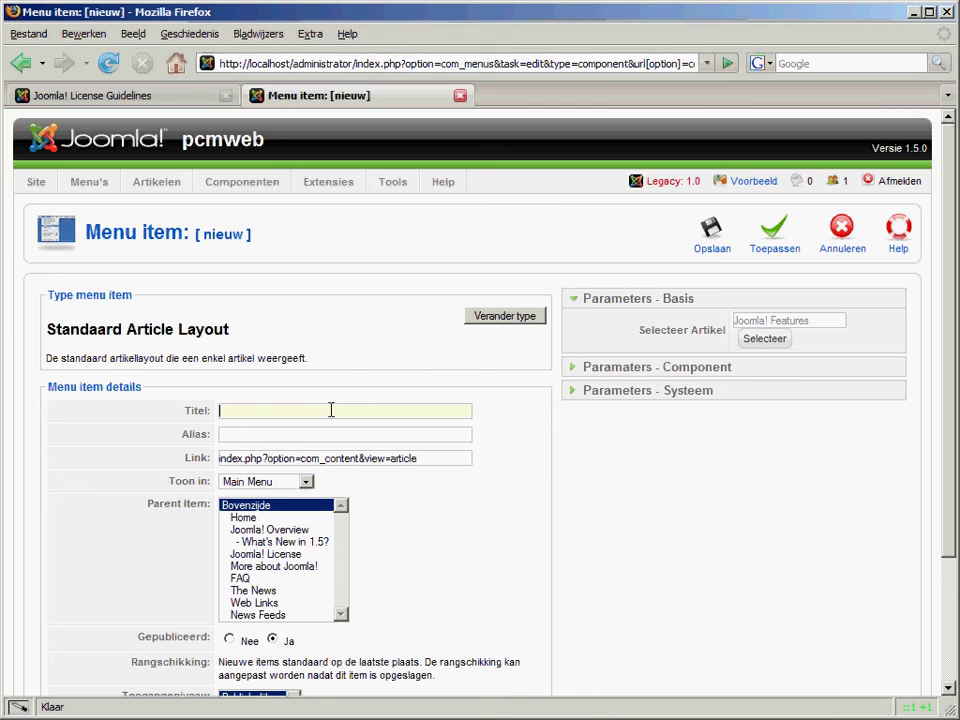
pyautogui.write('pcm link')
pyautogui.press('Tab')
pyautogui.write('pcm-link')
pyautogui.click(401, 540)
pyautogui.scroll(-1, 405, 525)
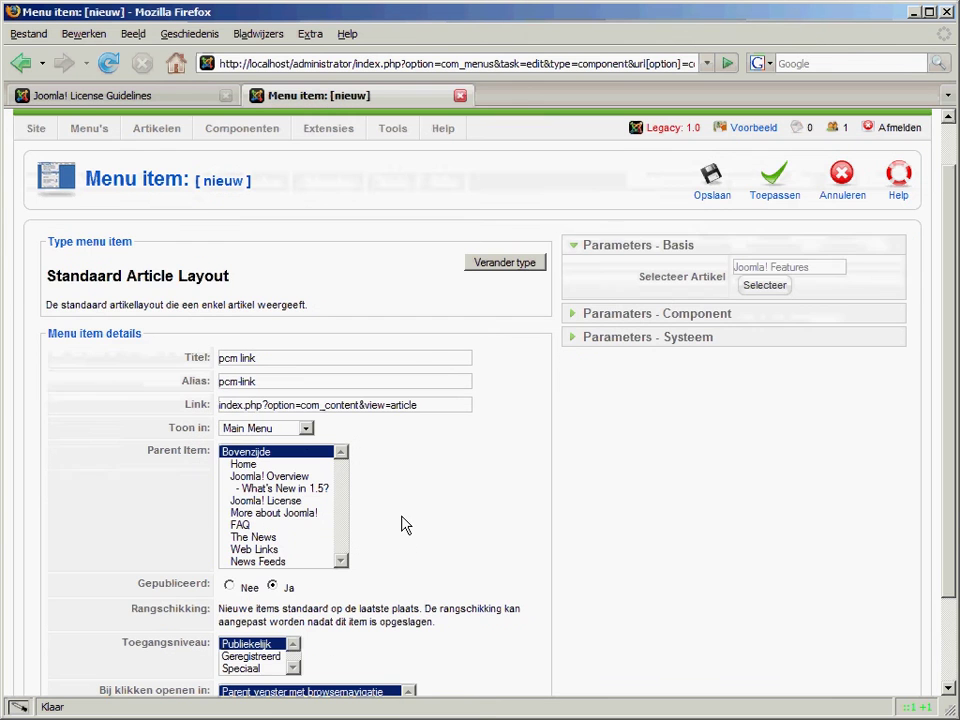
# - Review the new item's menu, parent item, access and window settings, and save the menu item
pyautogui.click(307, 430)
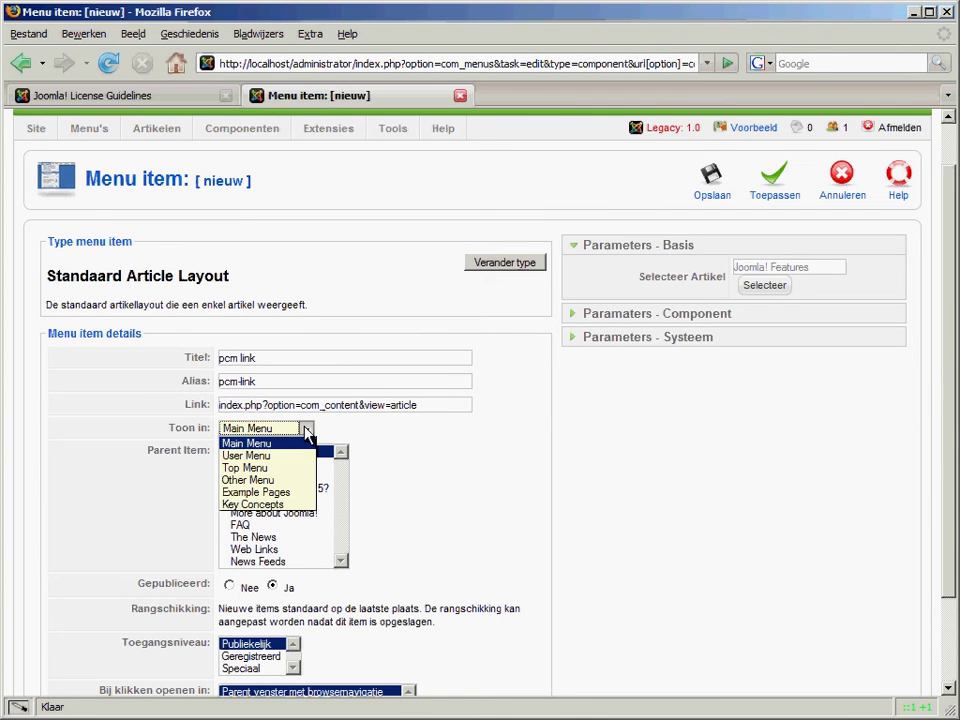
pyautogui.click(307, 430)
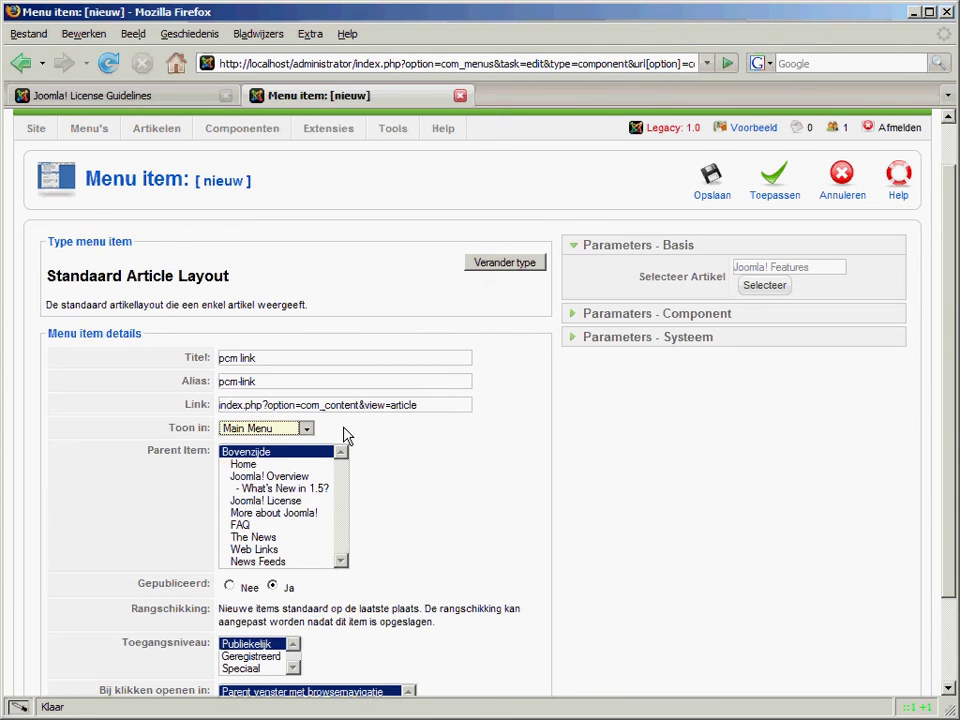
pyautogui.scroll(-1, 409, 482)
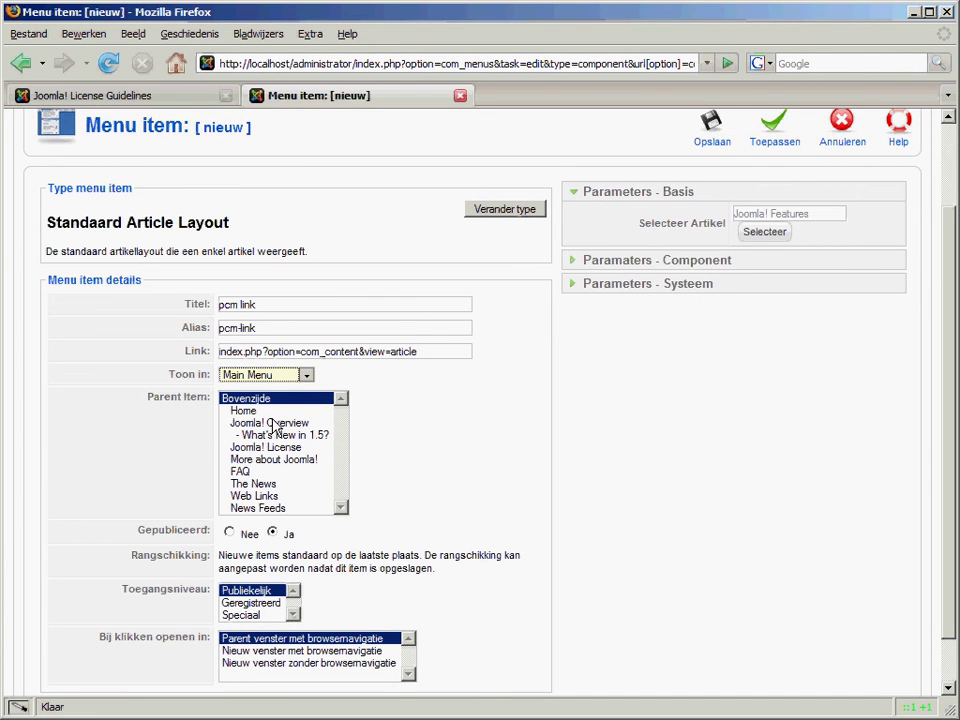
pyautogui.scroll(-1, 390, 453)
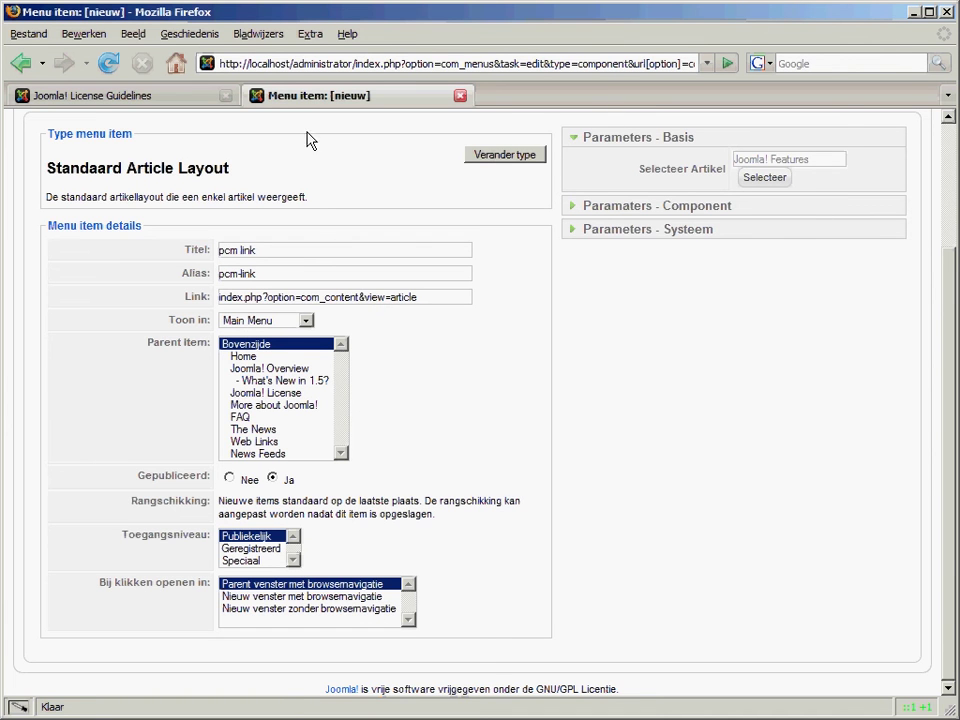
pyautogui.scroll(3, 700, 487)
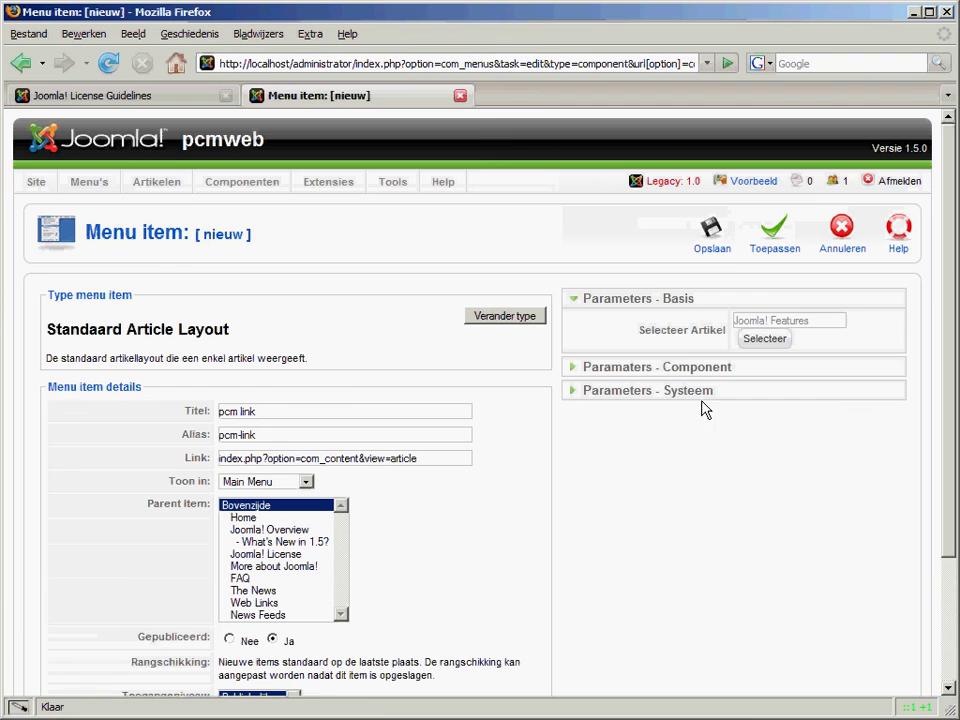
pyautogui.click(712, 240)
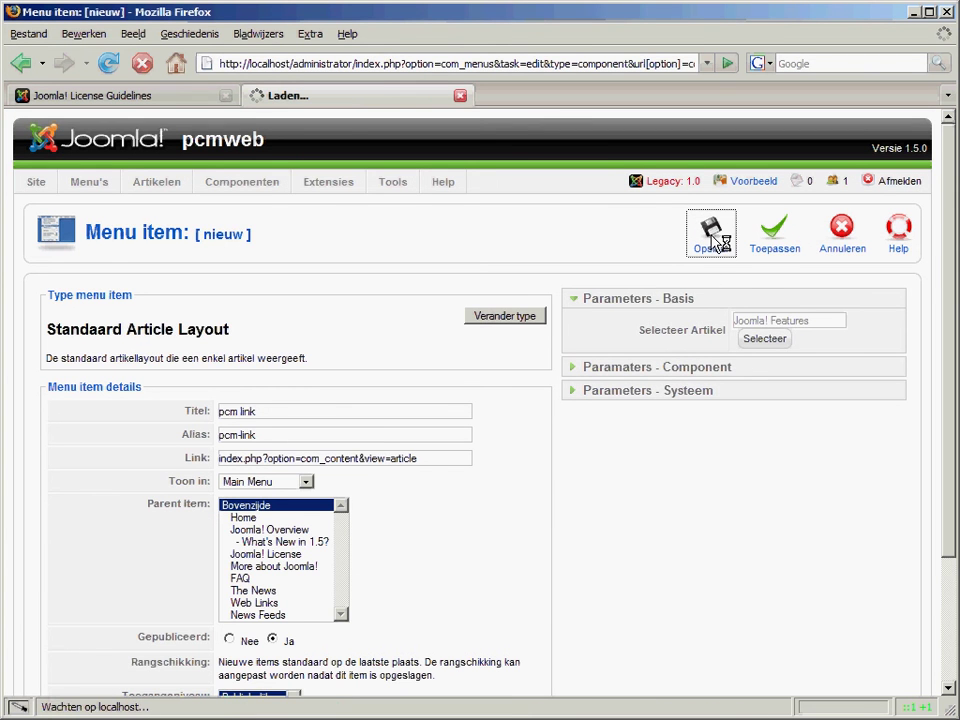
pyautogui.scroll(-2, 480, 326)
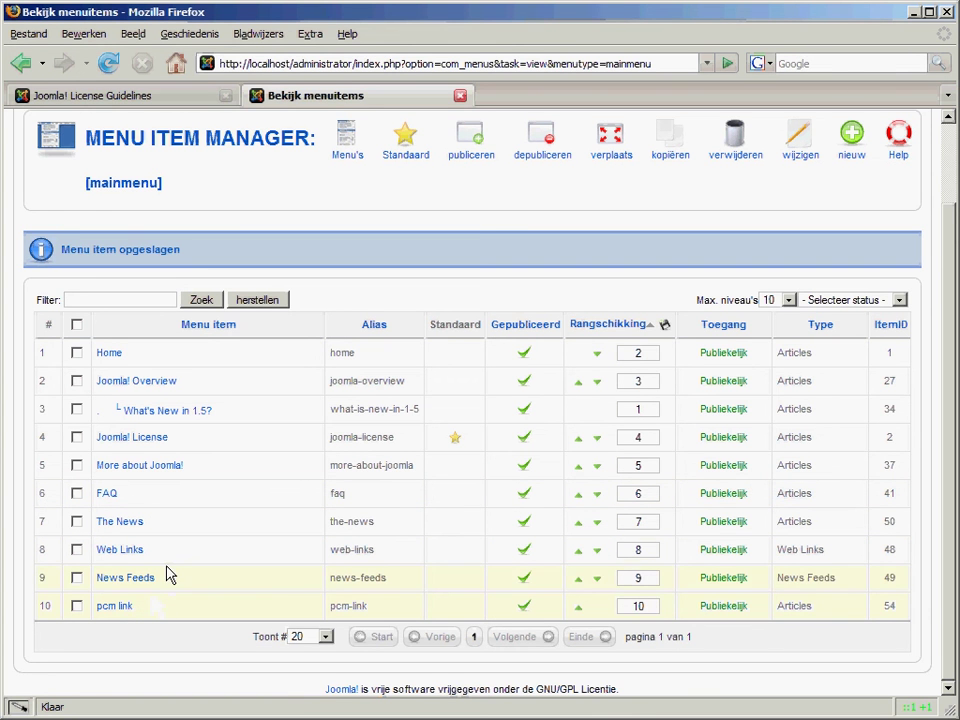
pyautogui.scroll(2, 175, 460)
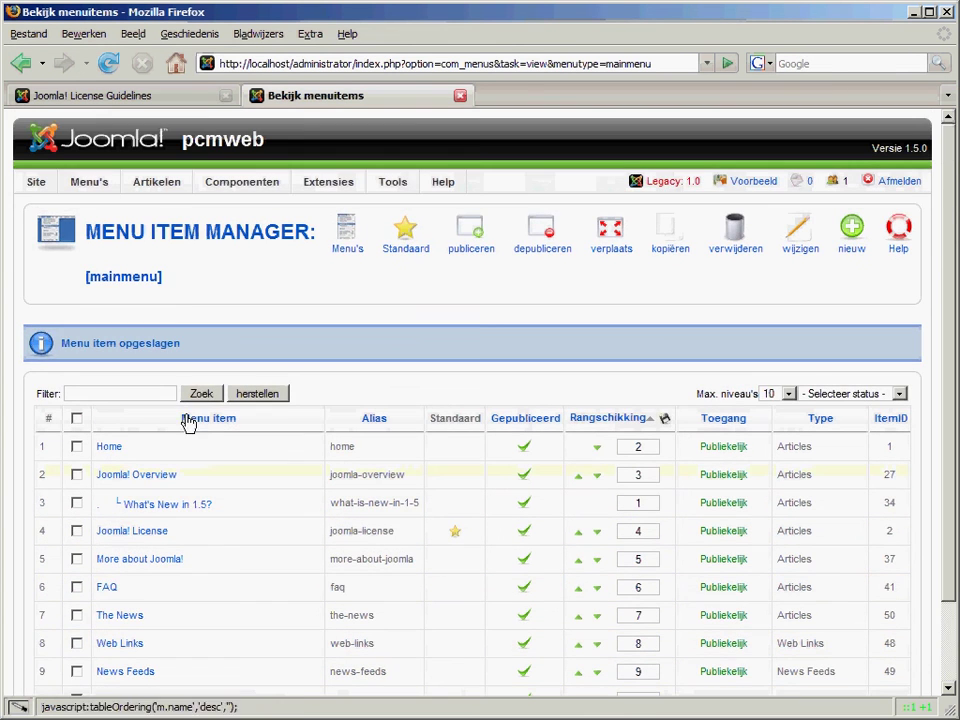
# - Refresh the public site and open pcm link in the Main Menu to view its article
pyautogui.click(190, 99)
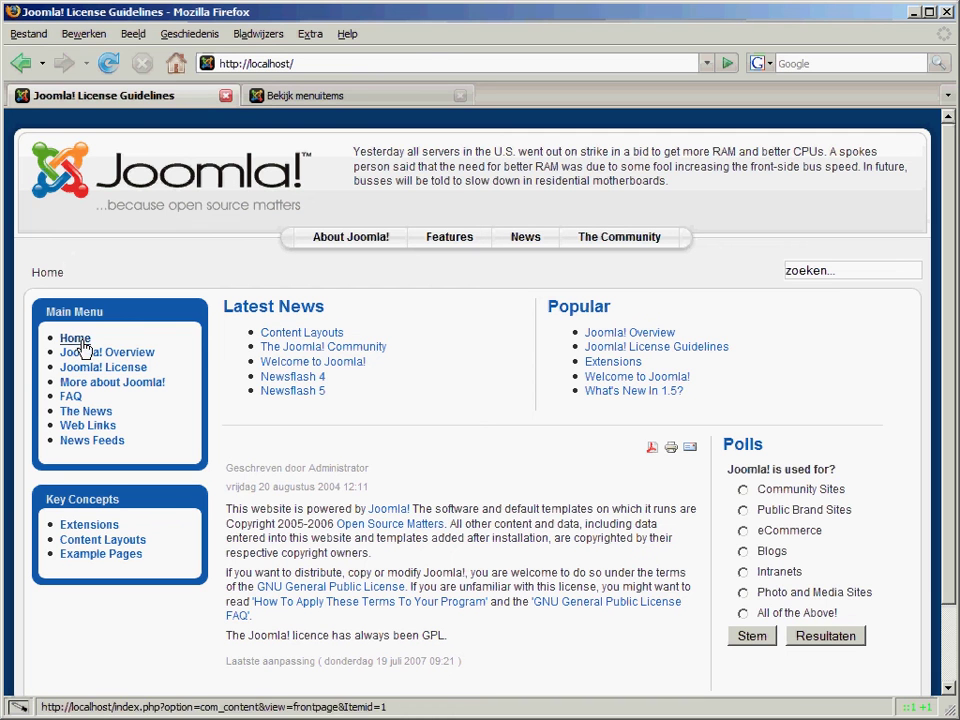
pyautogui.click(105, 68)
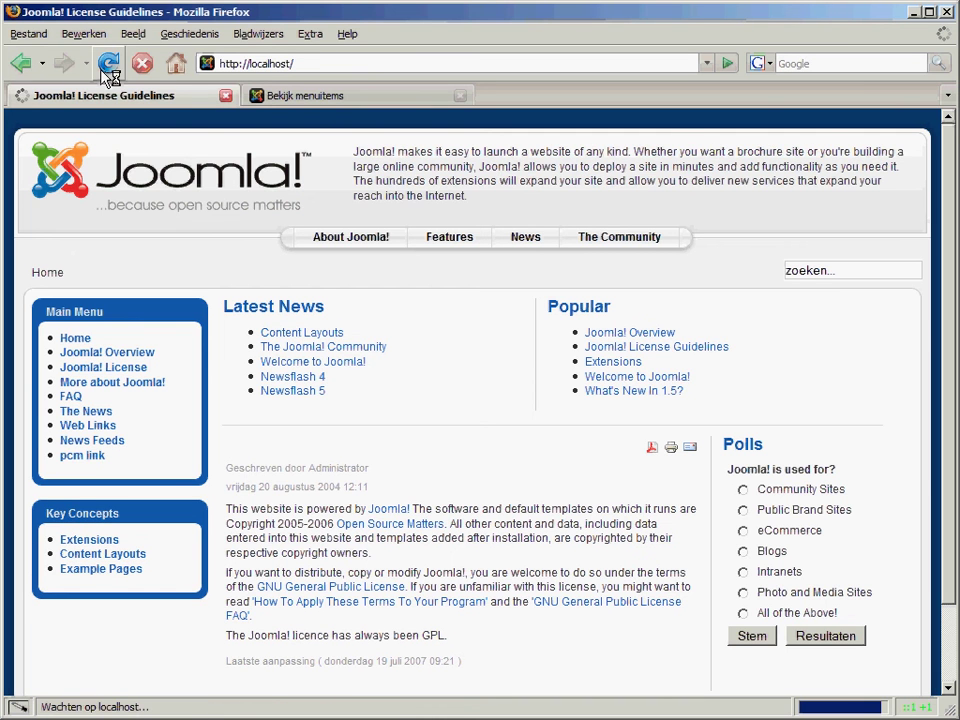
pyautogui.click(95, 462)
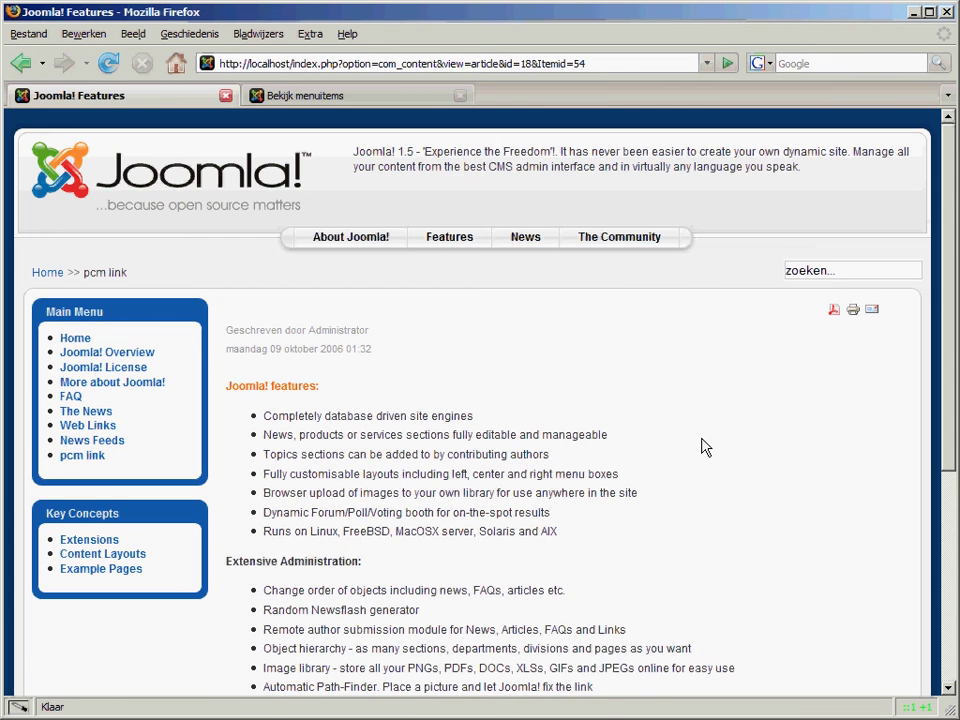
pyautogui.scroll(-2, 700, 448)
pyautogui.scroll(-1, 704, 447)
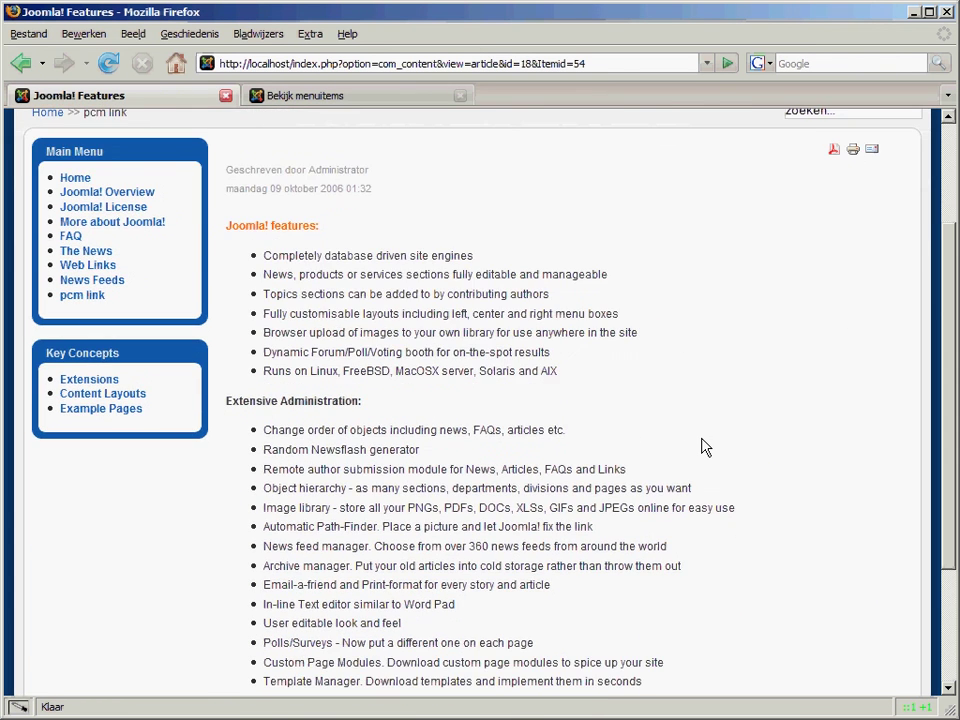
# - Open the Home page from the public site's Main Menu and look over its content and menus
pyautogui.scroll(3, 704, 447)
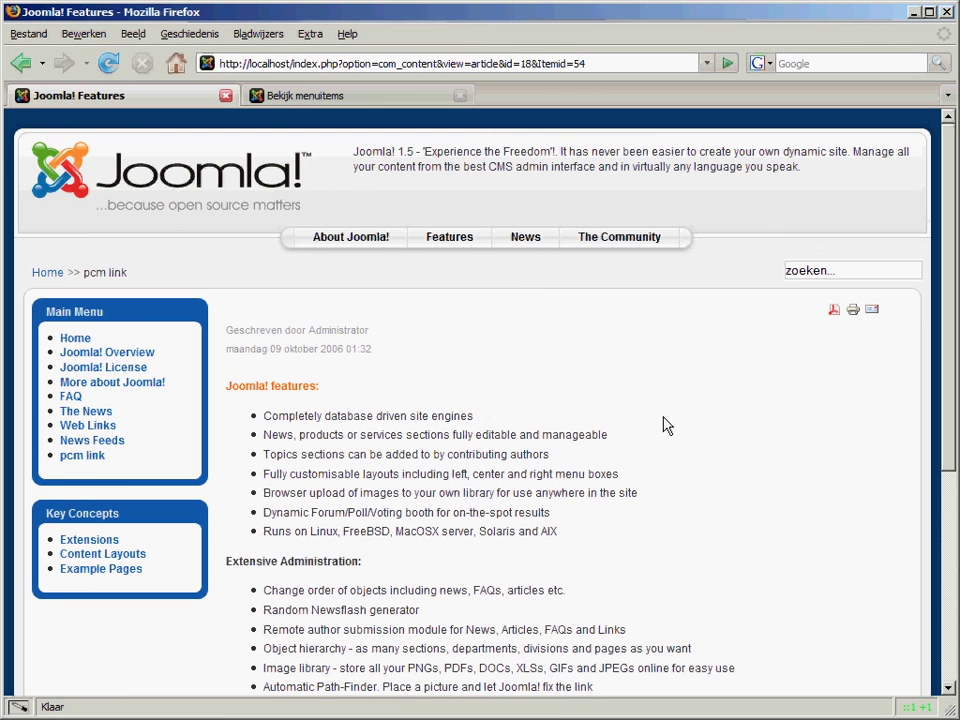
pyautogui.click(80, 341)
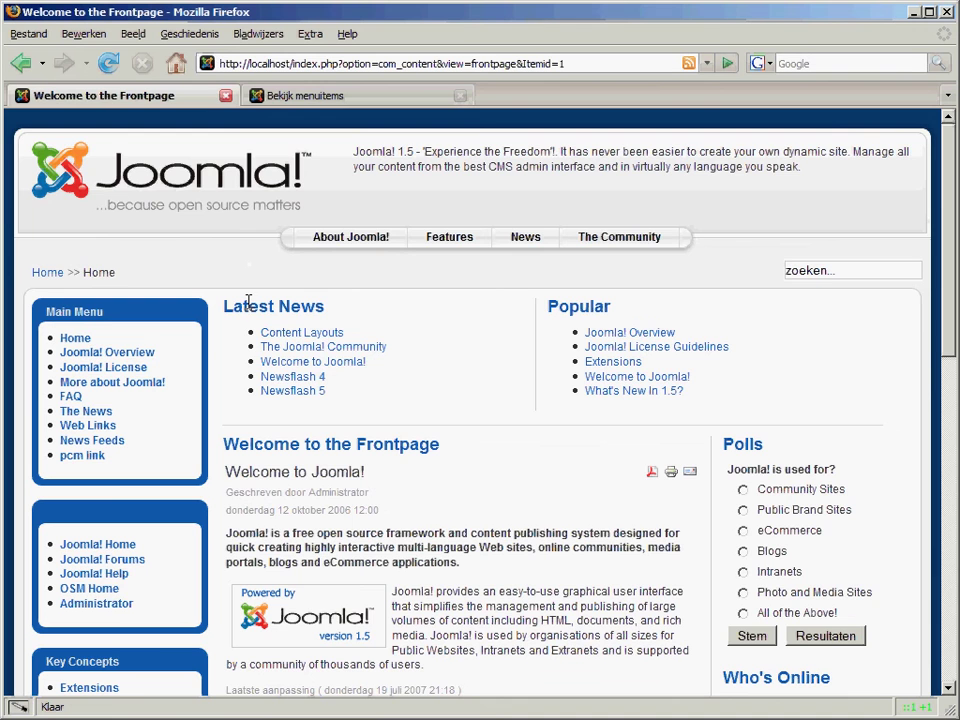
pyautogui.scroll(-2, 252, 300)
pyautogui.scroll(2, 252, 300)
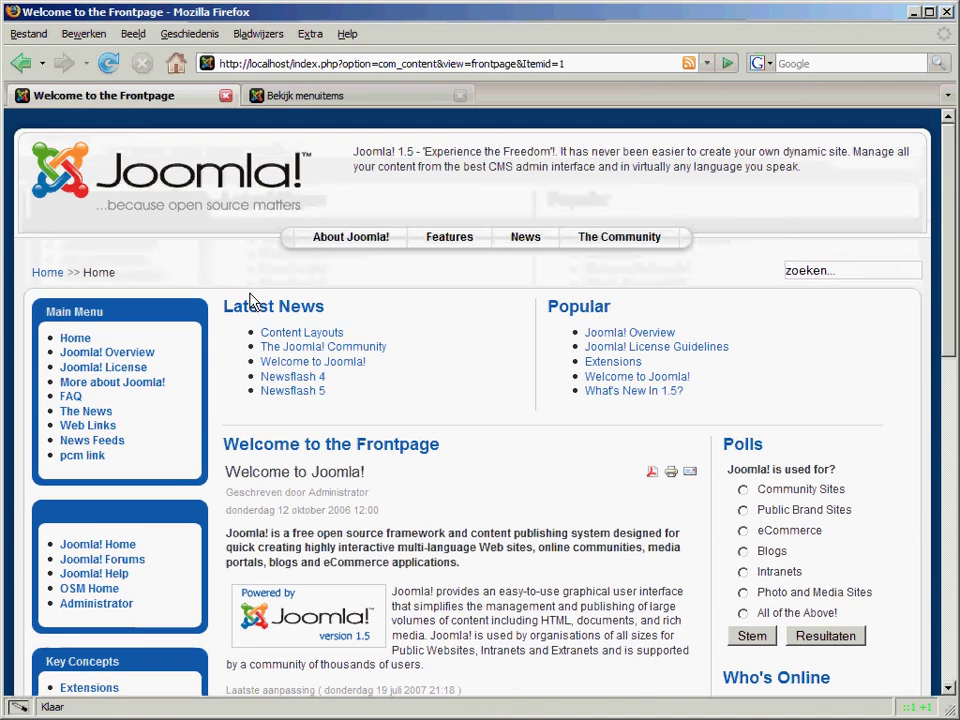
# - Switch to the administration site and open the Main Menu module for editing from Modulebeheer
pyautogui.click(350, 98)
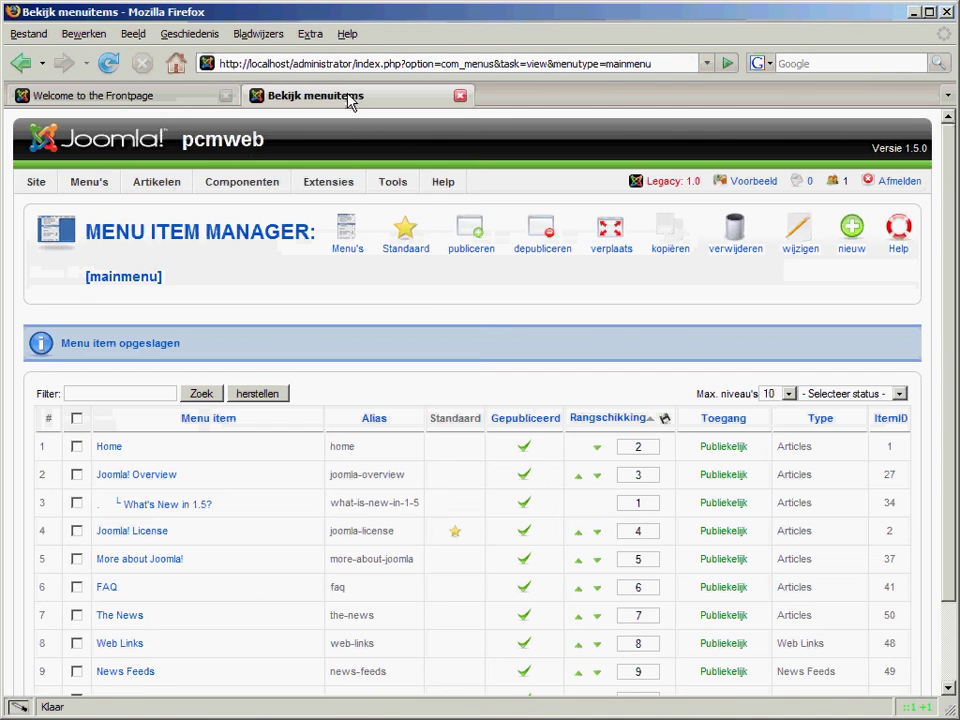
pyautogui.moveTo(343, 186)
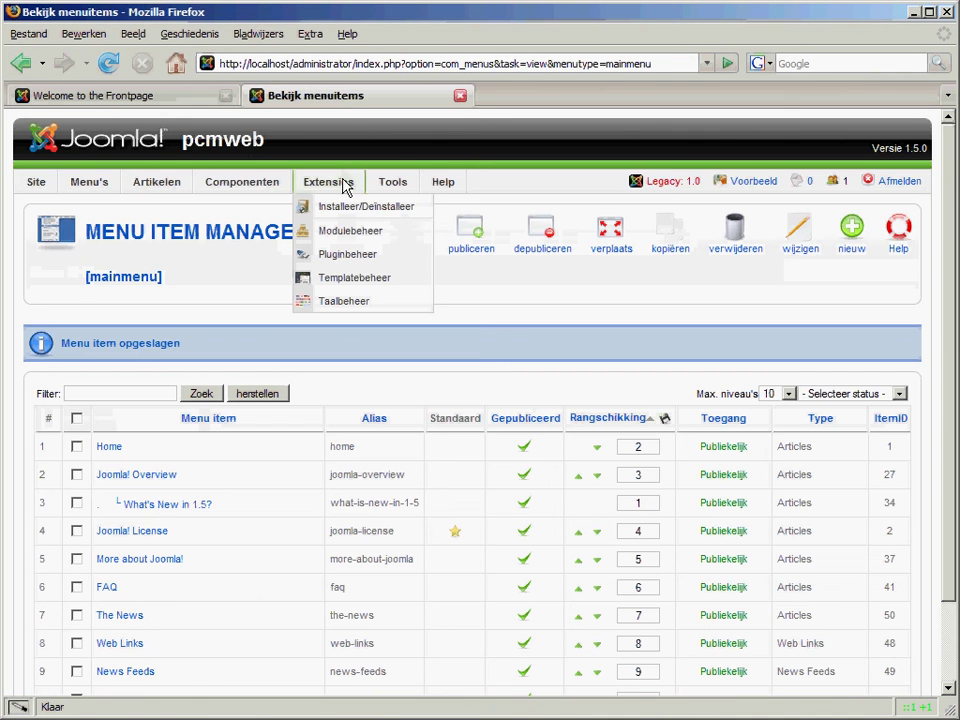
pyautogui.click(350, 232)
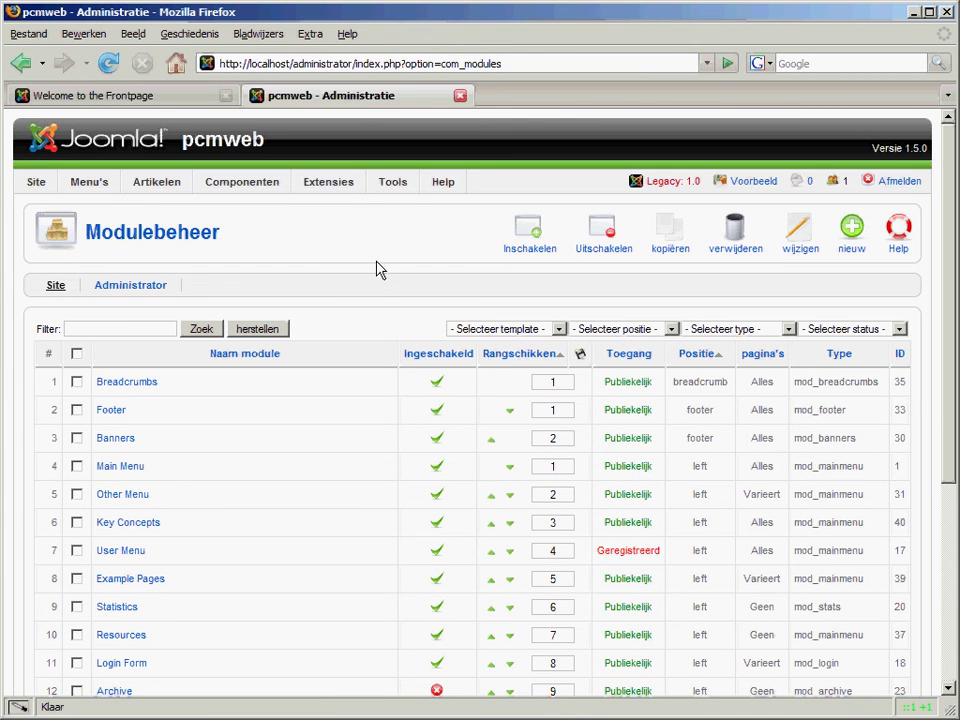
pyautogui.scroll(-1, 376, 281)
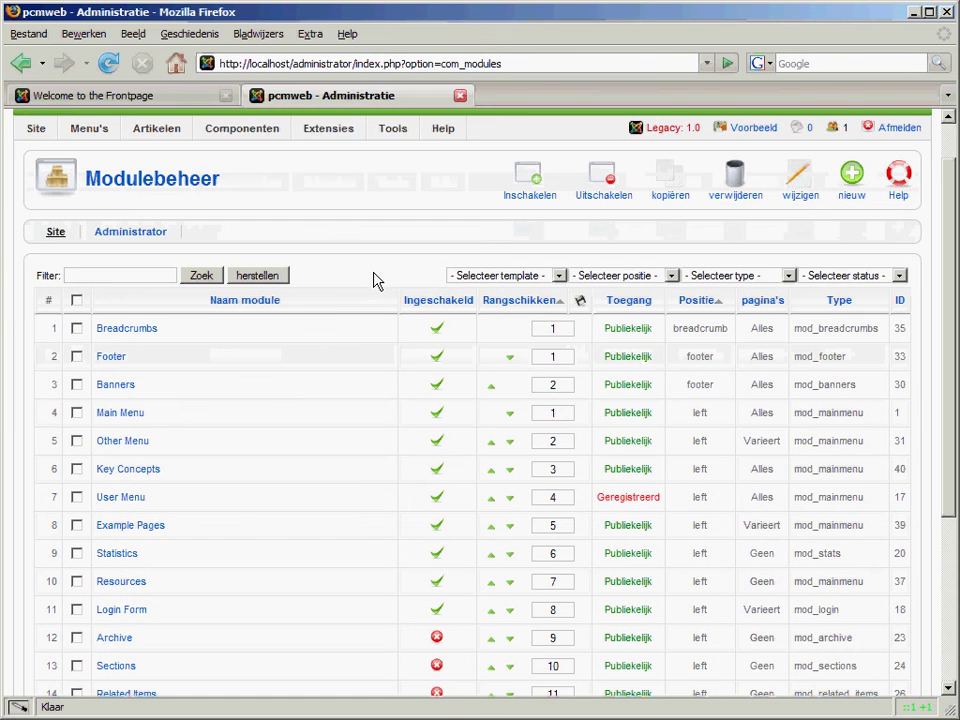
pyautogui.click(129, 415)
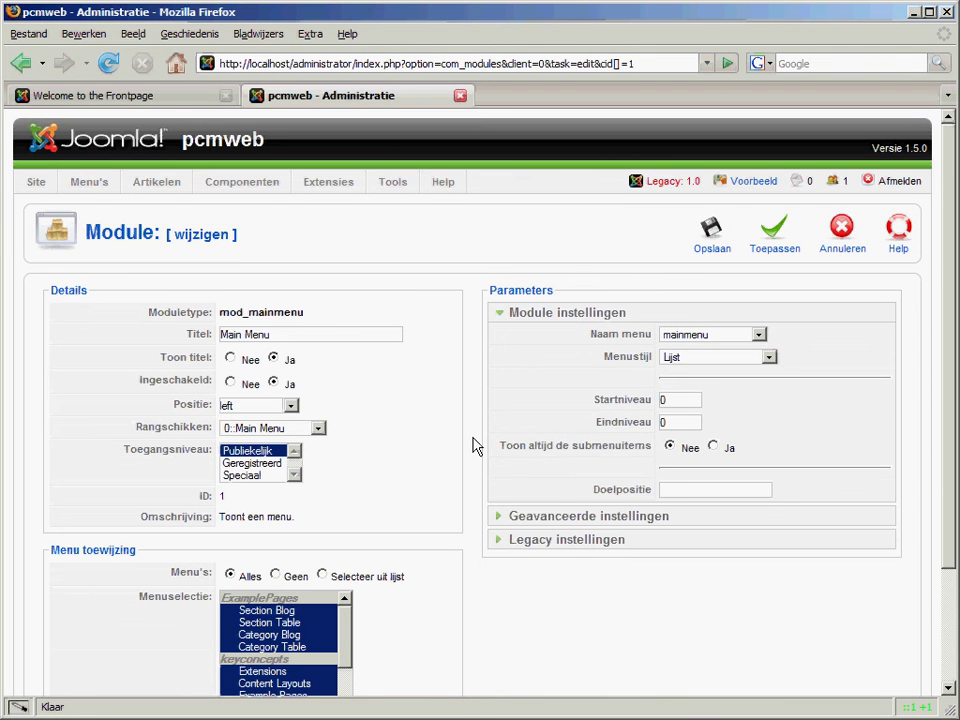
# - Set the module's menu assignment to Selecteer uit lijst with only Home under mainmenu selected, and save the module
pyautogui.scroll(-2, 471, 443)
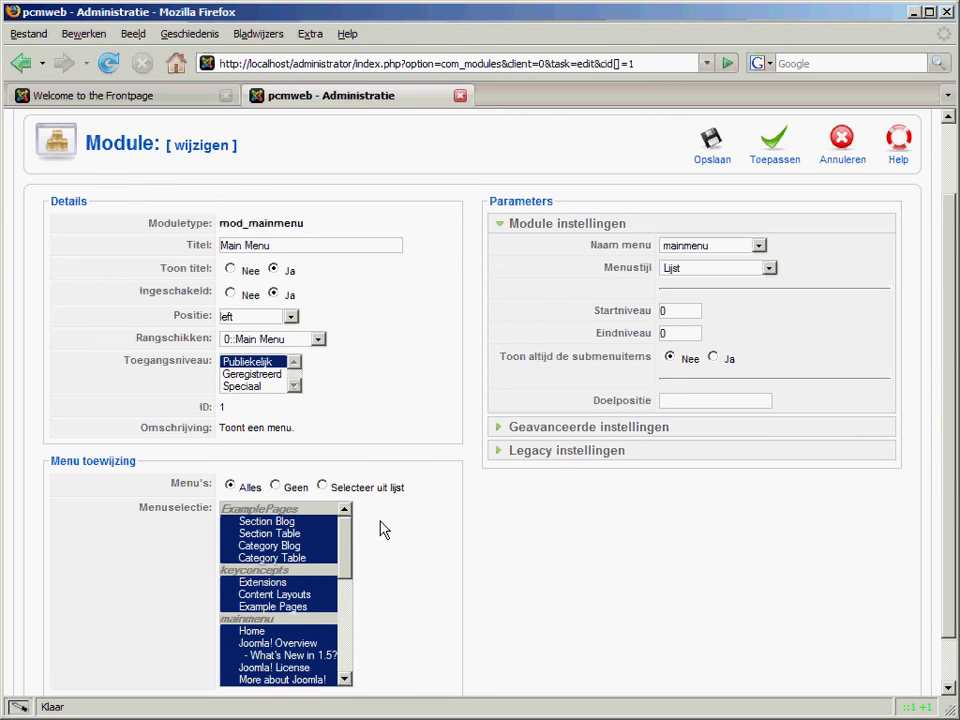
pyautogui.click(322, 487)
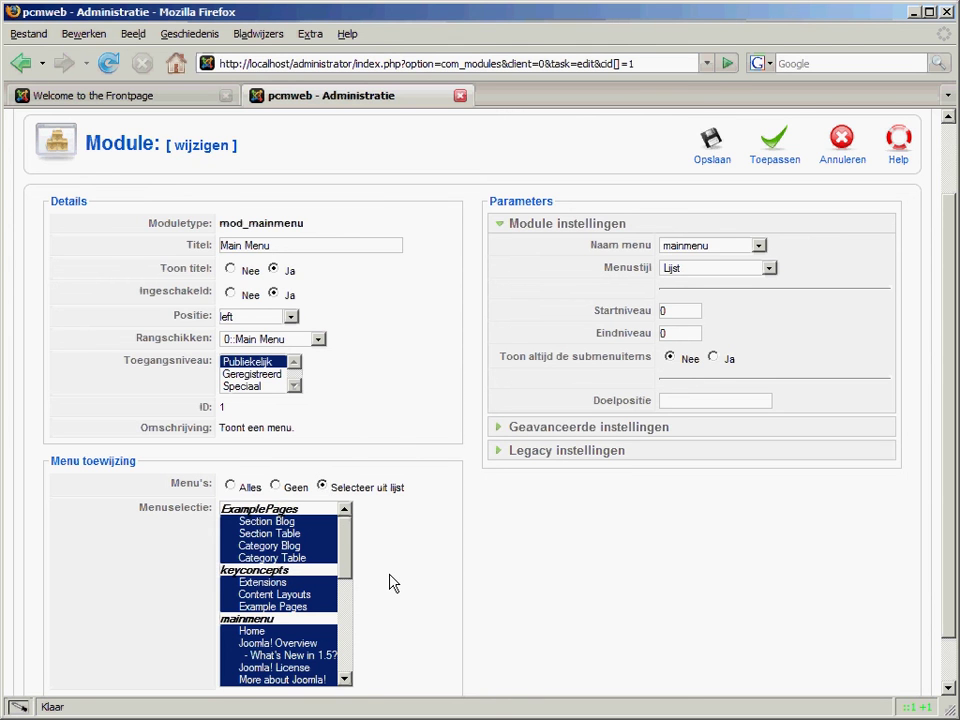
pyautogui.scroll(-1, 390, 583)
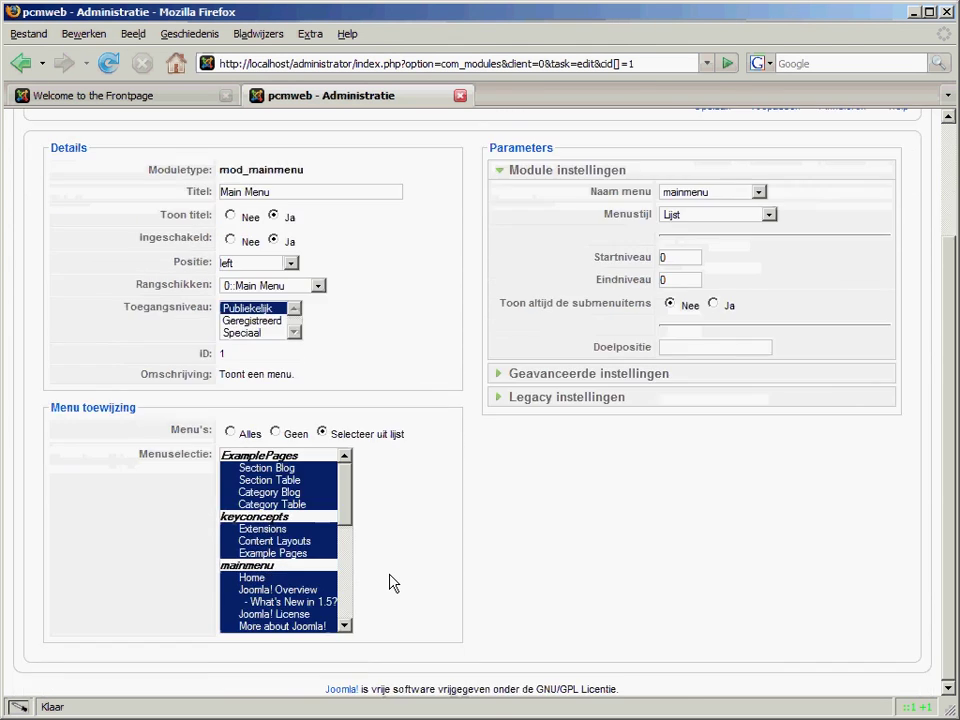
pyautogui.click(252, 578)
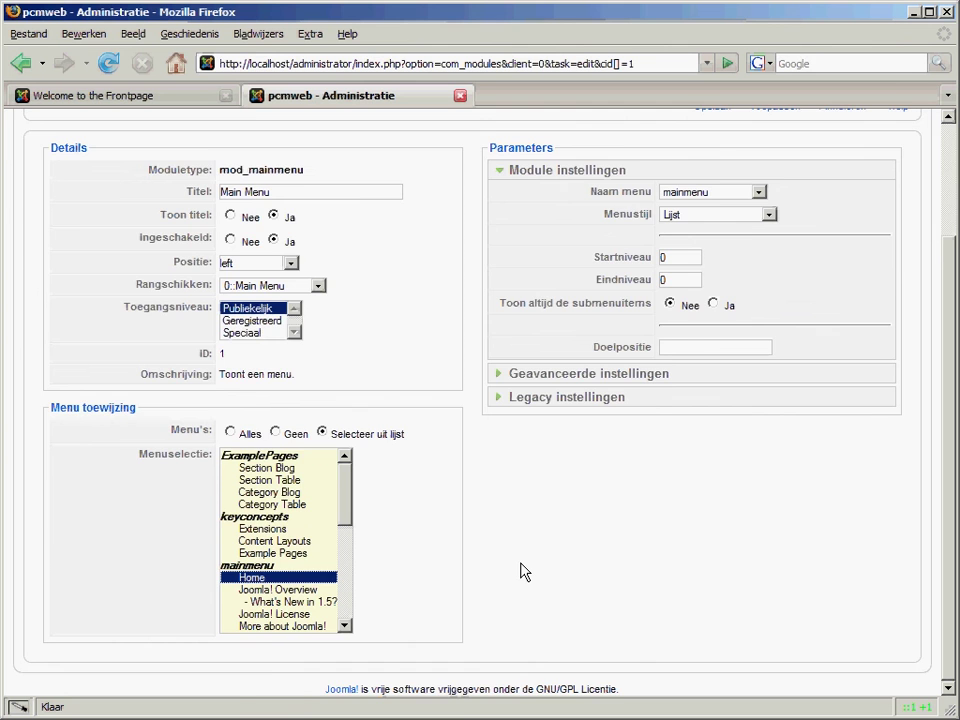
pyautogui.scroll(3, 520, 572)
pyautogui.click(711, 238)
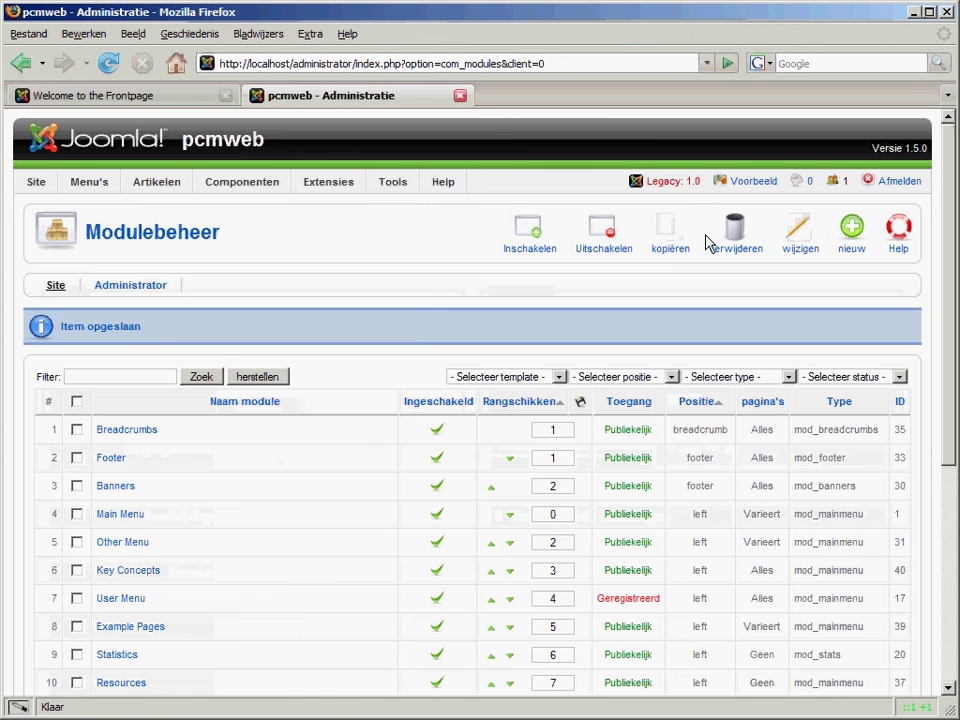
# - Check on the public site where the Main Menu appears by visiting the Home, About Joomla!, Features and News pages
pyautogui.click(133, 100)
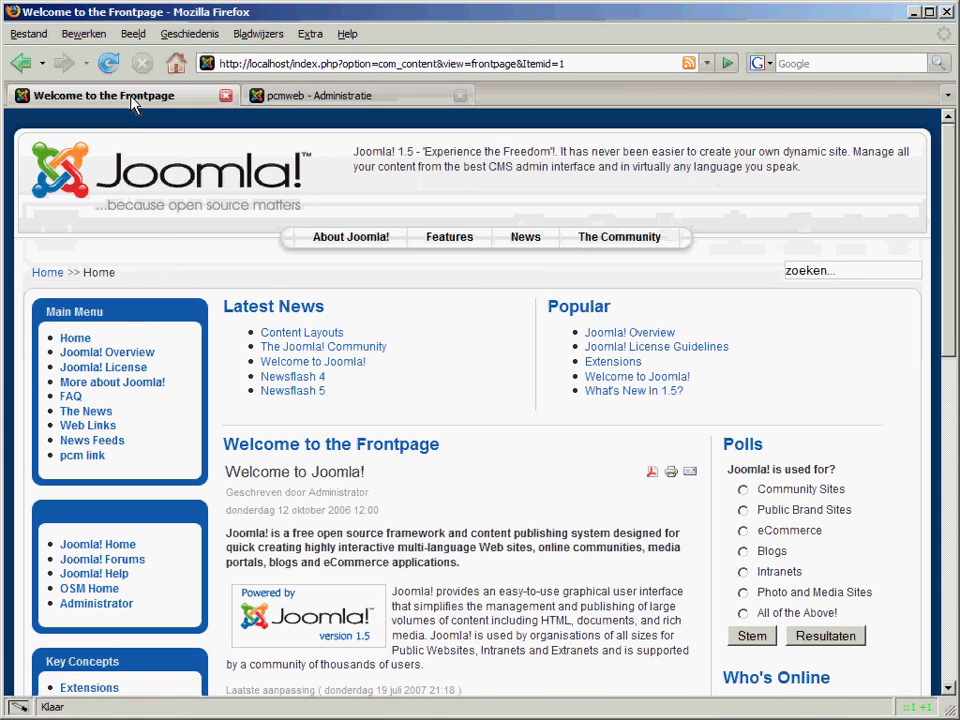
pyautogui.click(75, 339)
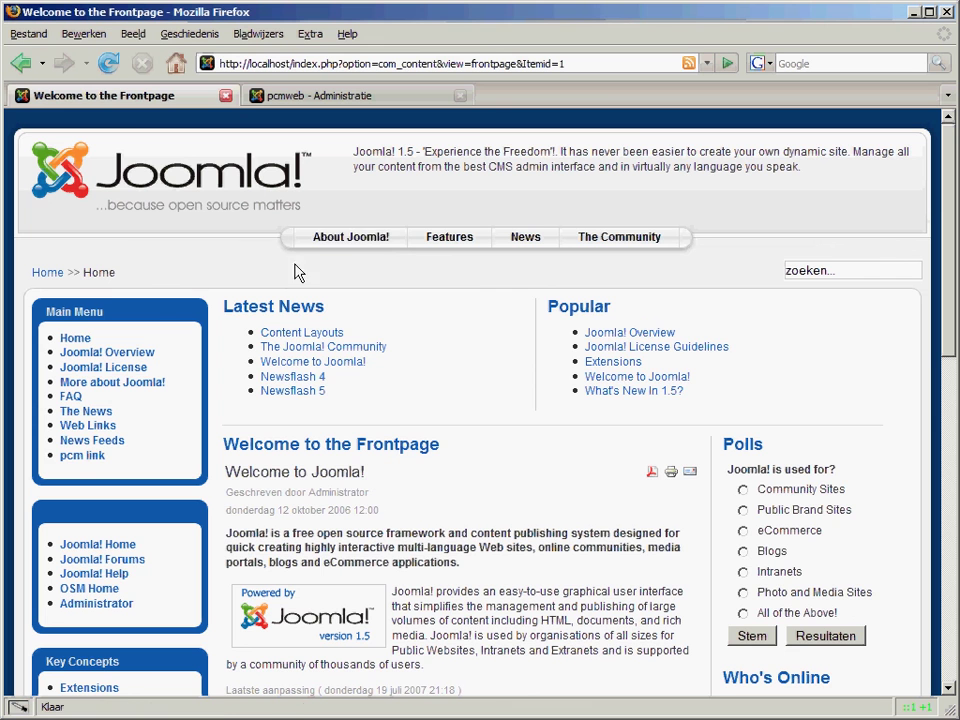
pyautogui.click(352, 241)
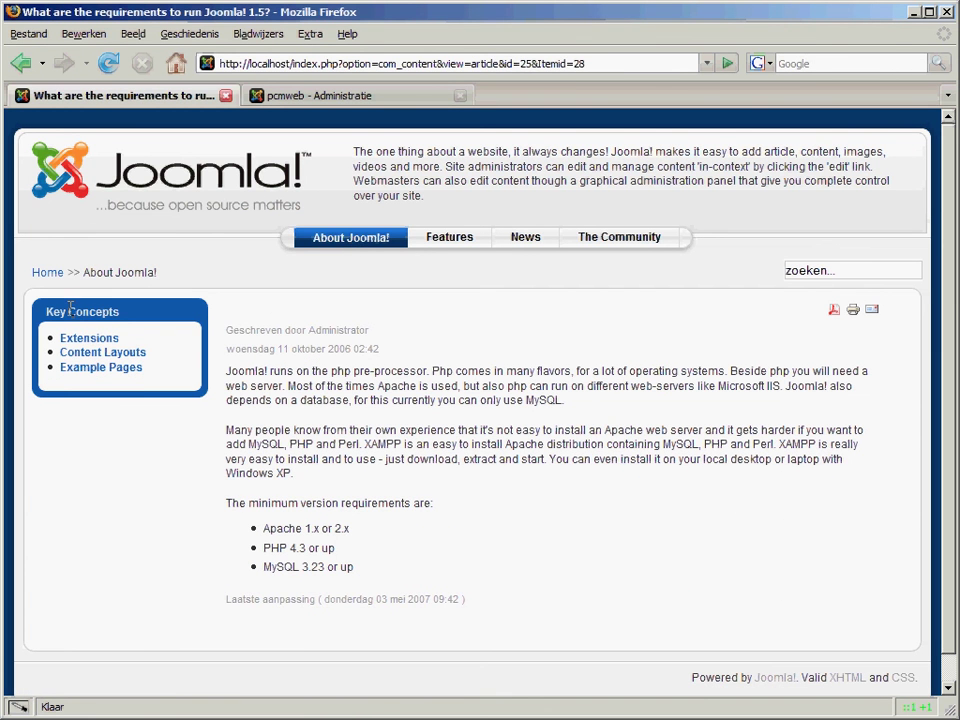
pyautogui.click(458, 239)
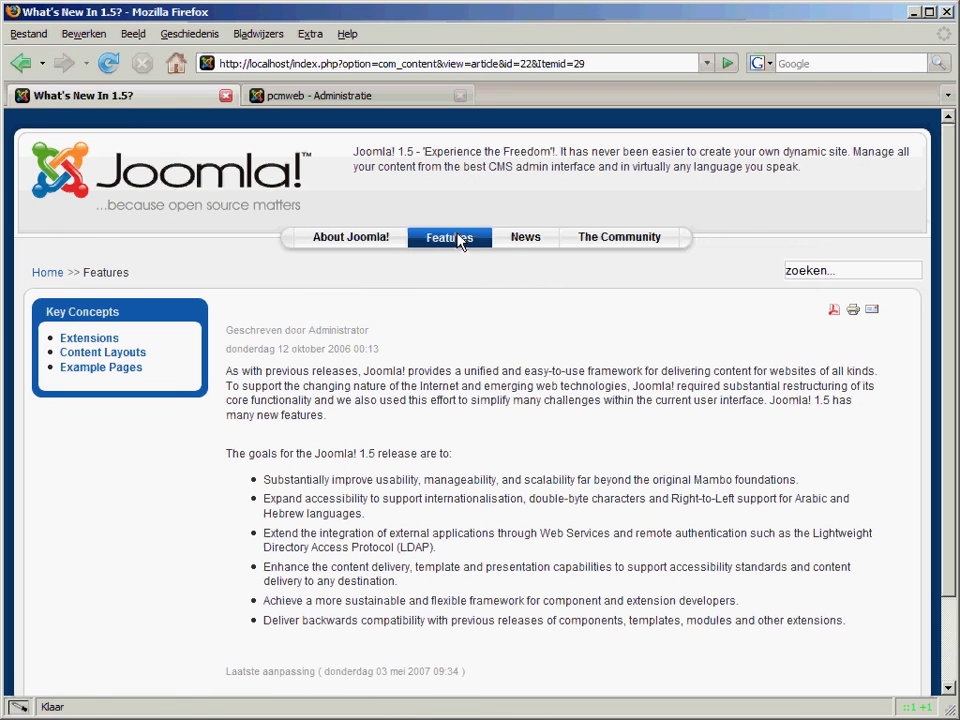
pyautogui.click(529, 240)
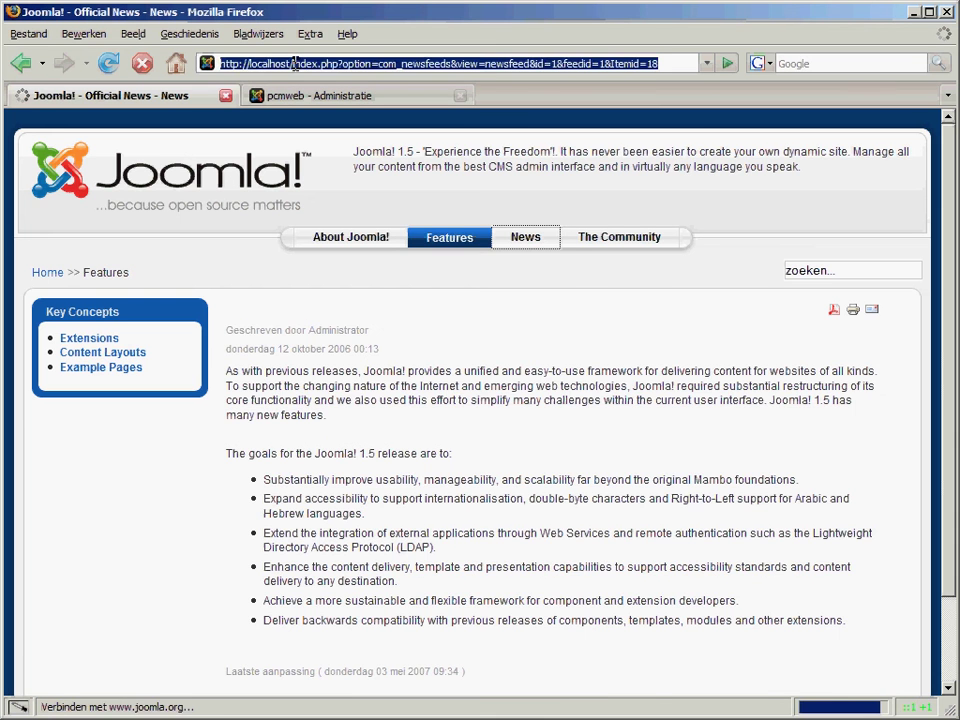
pyautogui.moveTo(294, 63); pyautogui.dragTo(757, 64)
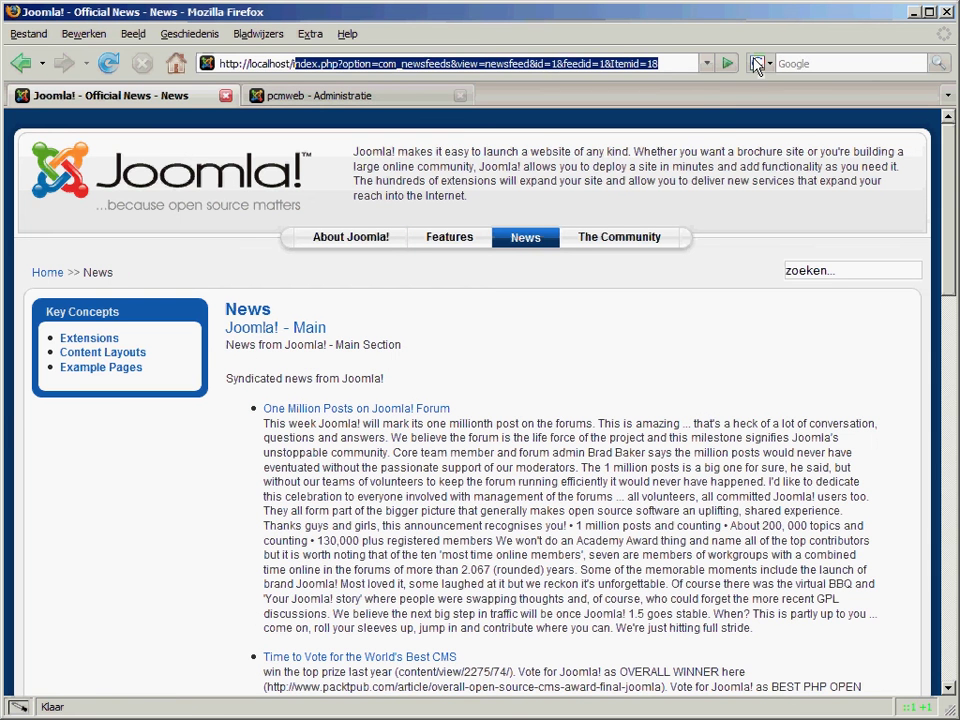
pyautogui.press('BackSpace')
pyautogui.press('Return')
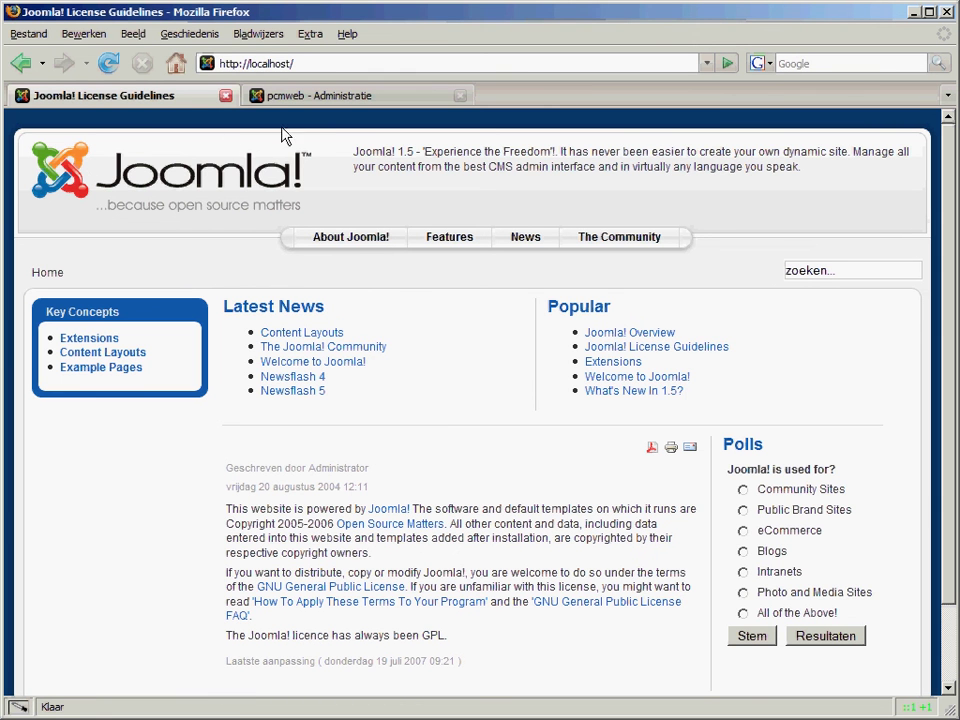
# - Reopen the Main Menu module in the administration site, add About Joomla! under topmenu to the selection alongside Home, and save
pyautogui.click(371, 96)
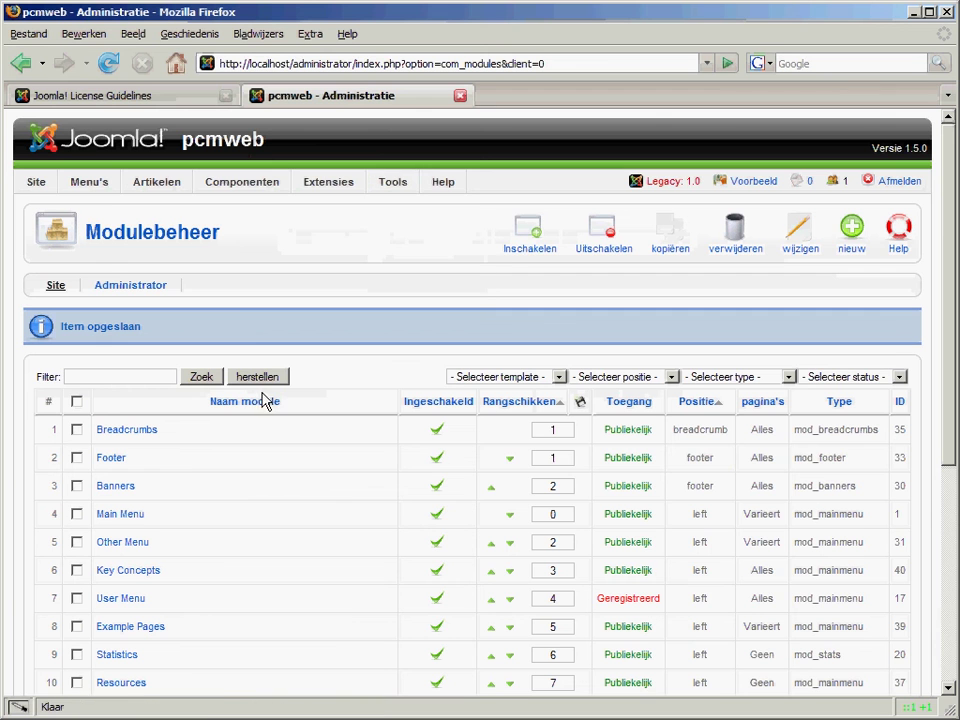
pyautogui.click(137, 524)
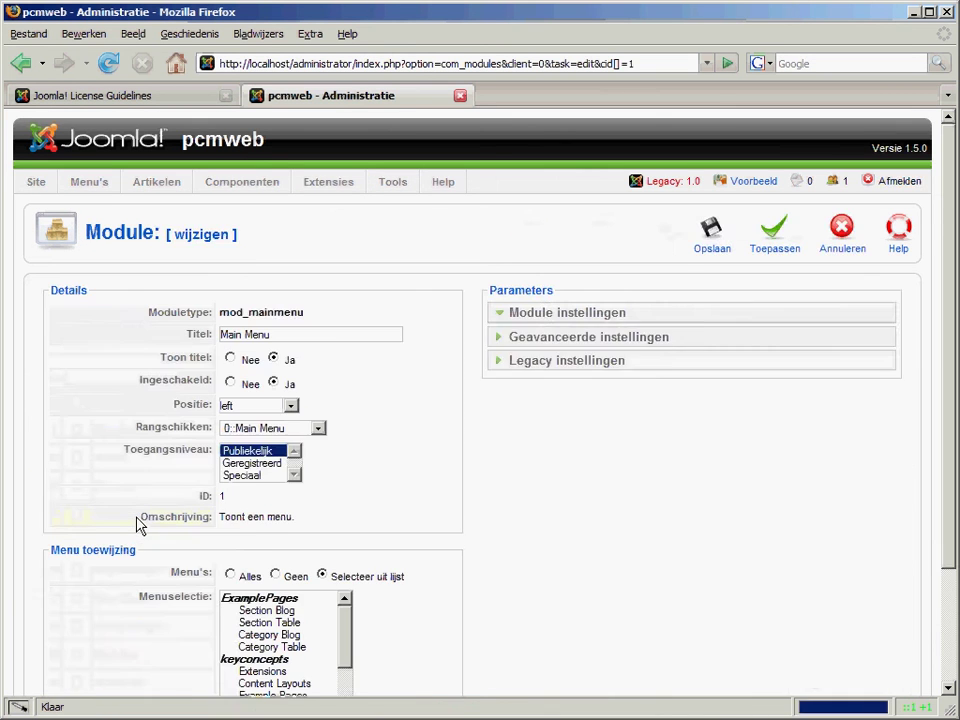
pyautogui.scroll(-3, 140, 527)
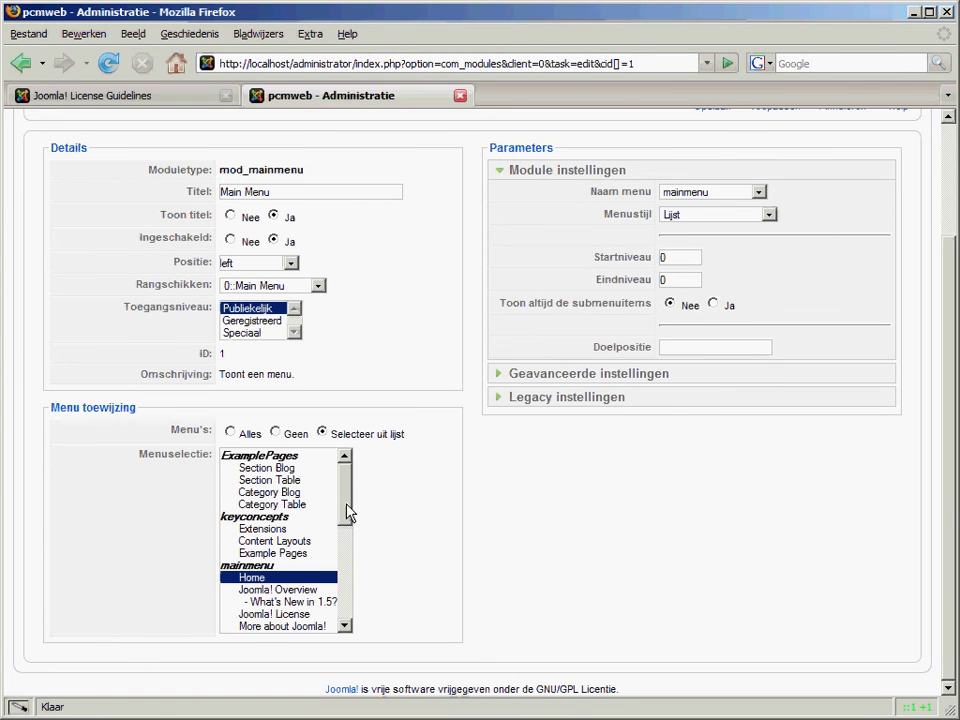
pyautogui.moveTo(349, 510); pyautogui.dragTo(358, 592)
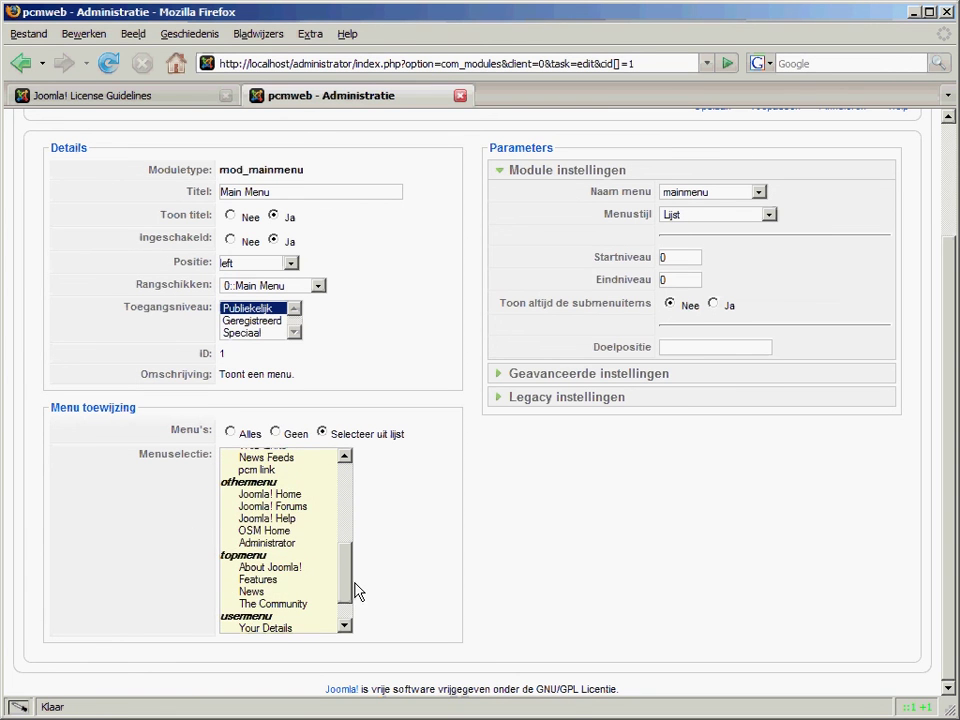
pyautogui.click(280, 568)
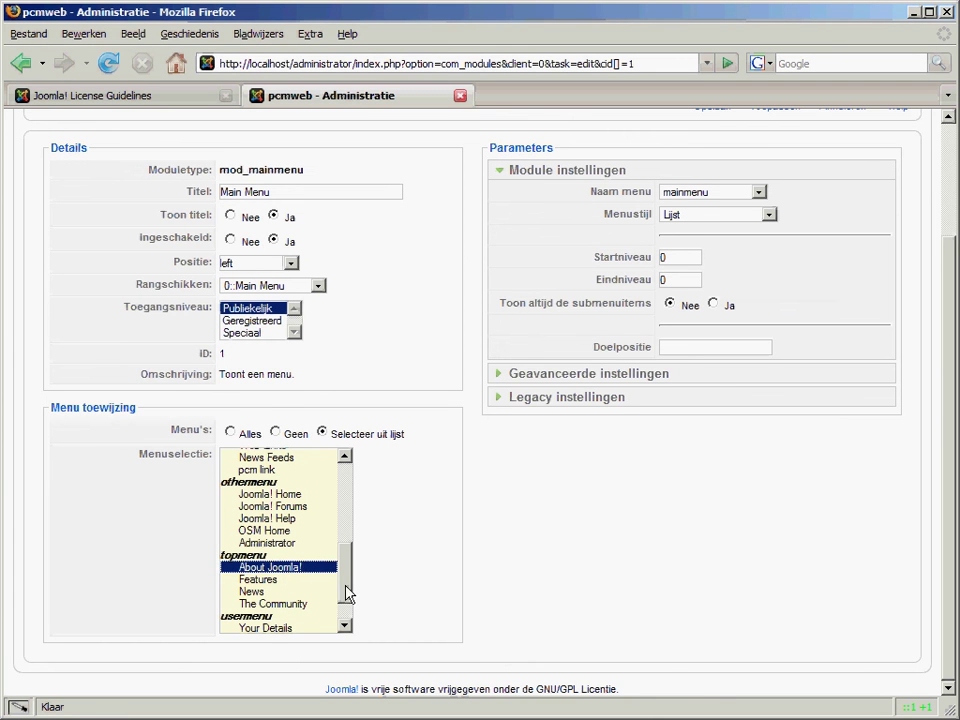
pyautogui.moveTo(347, 594); pyautogui.dragTo(360, 548)
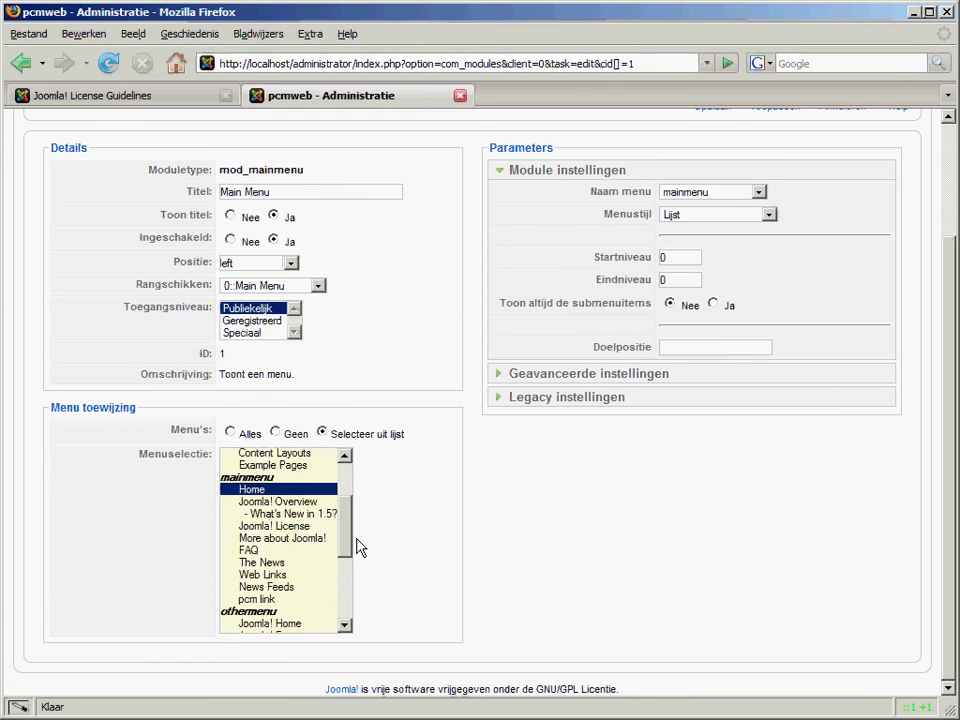
pyautogui.scroll(3, 870, 368)
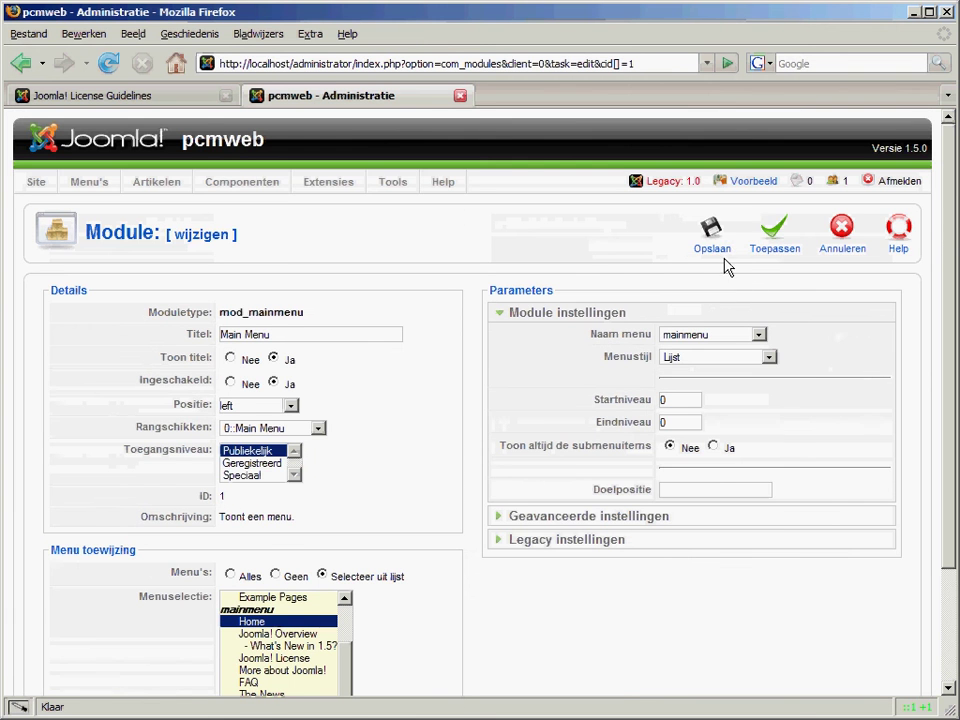
pyautogui.click(711, 235)
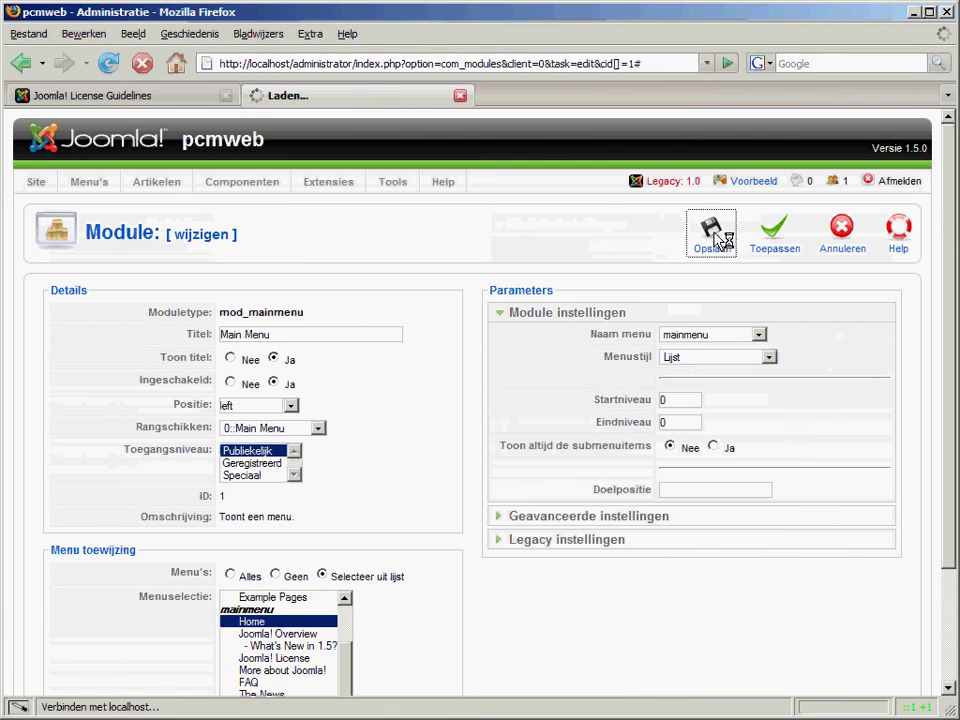
# - Refresh the public start page and open About Joomla! to check whether the Main Menu is shown
pyautogui.click(195, 100)
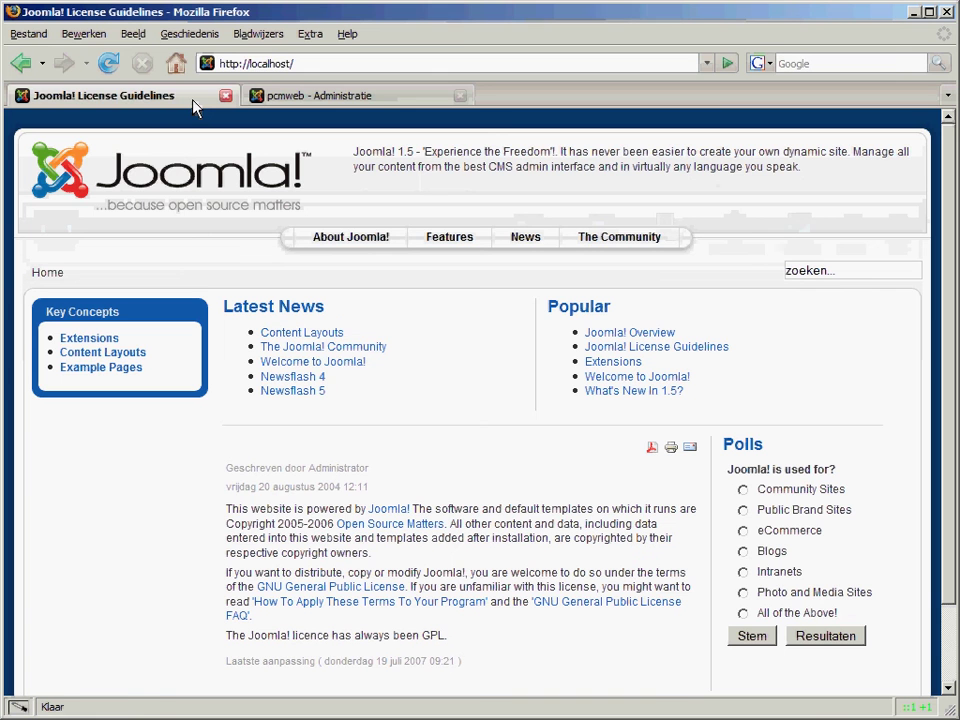
pyautogui.press('F5')
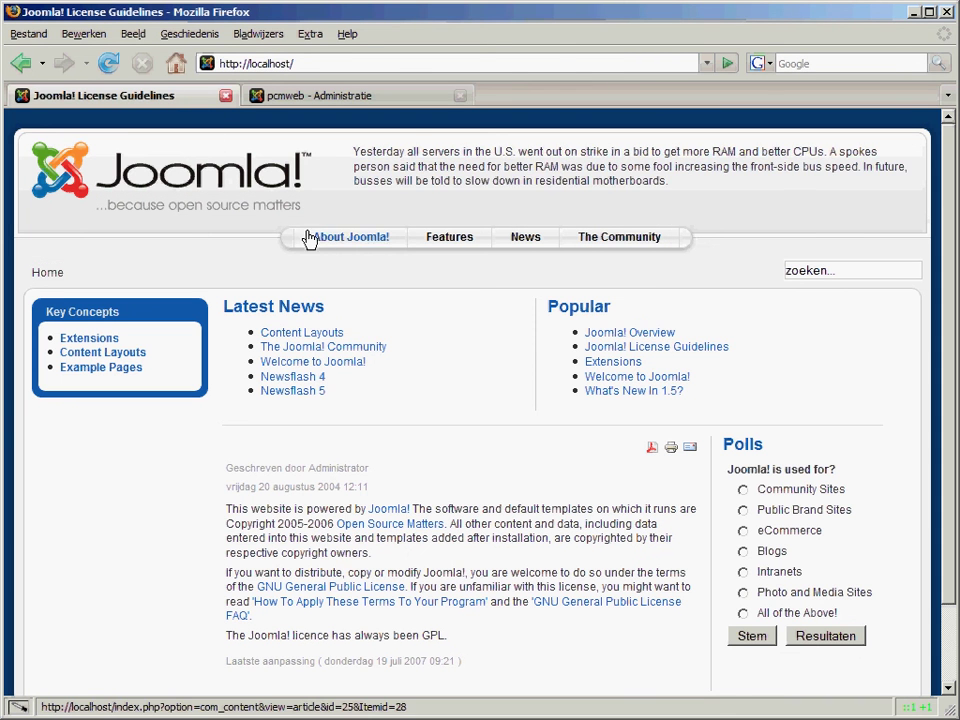
pyautogui.click(341, 241)
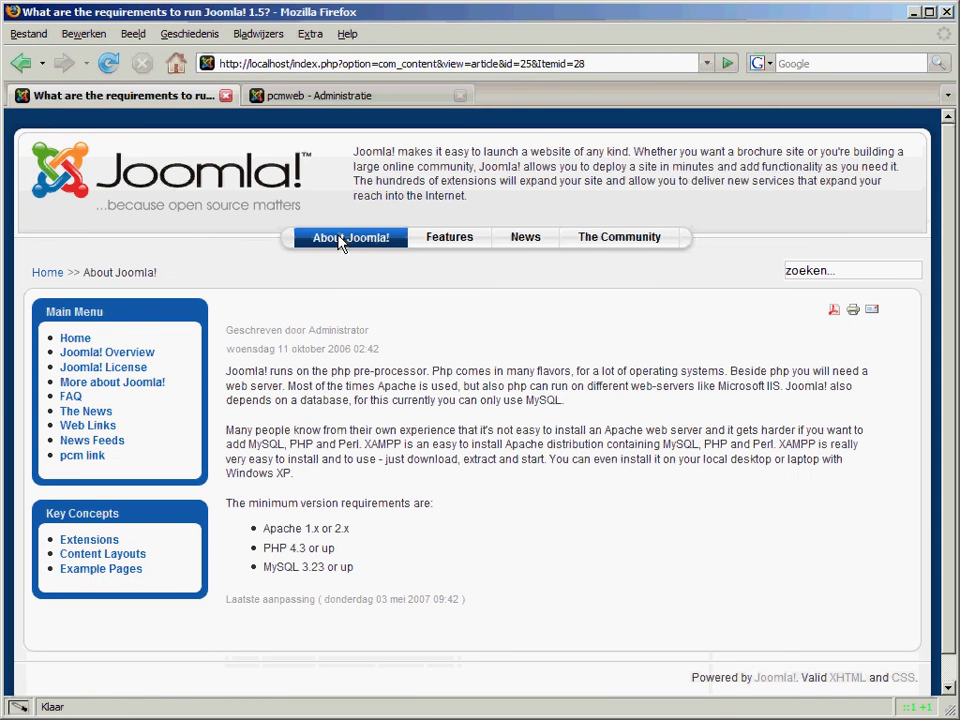